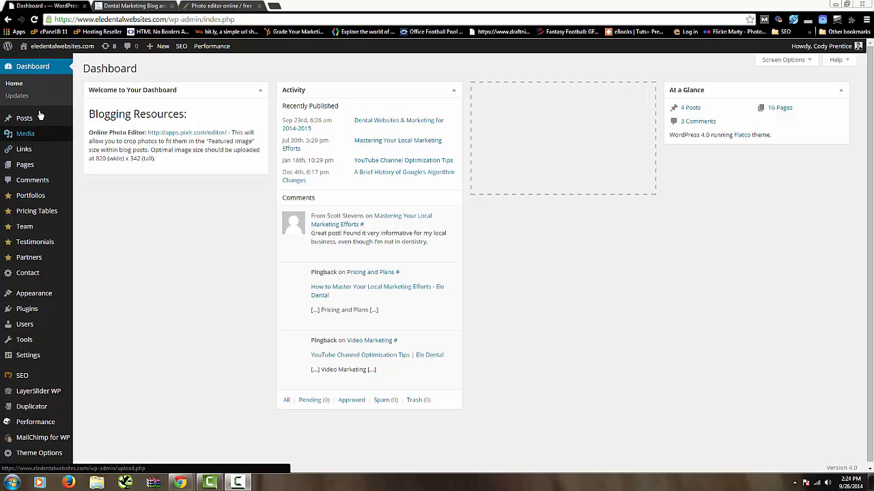
mouse_move(34, 176)
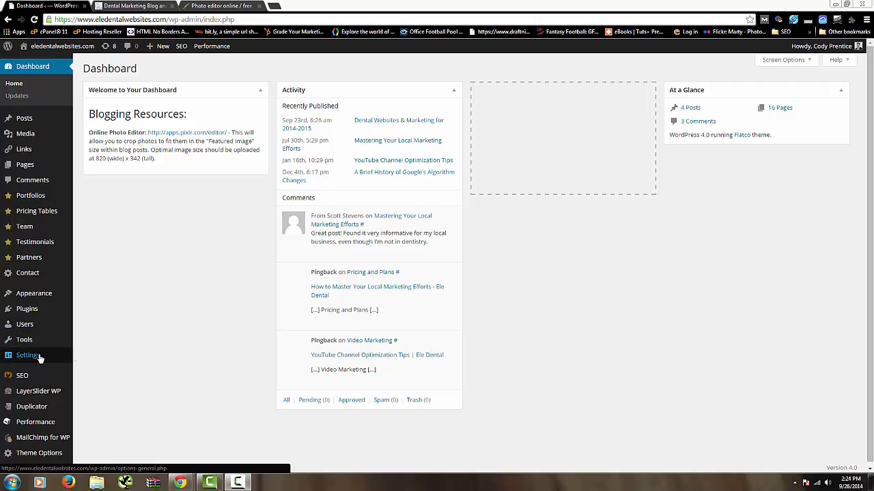
mouse_move(36, 227)
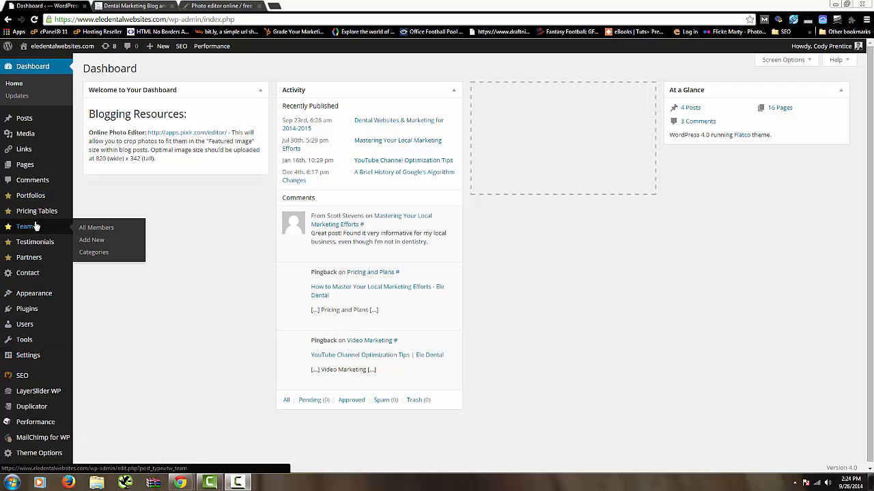
mouse_move(38, 153)
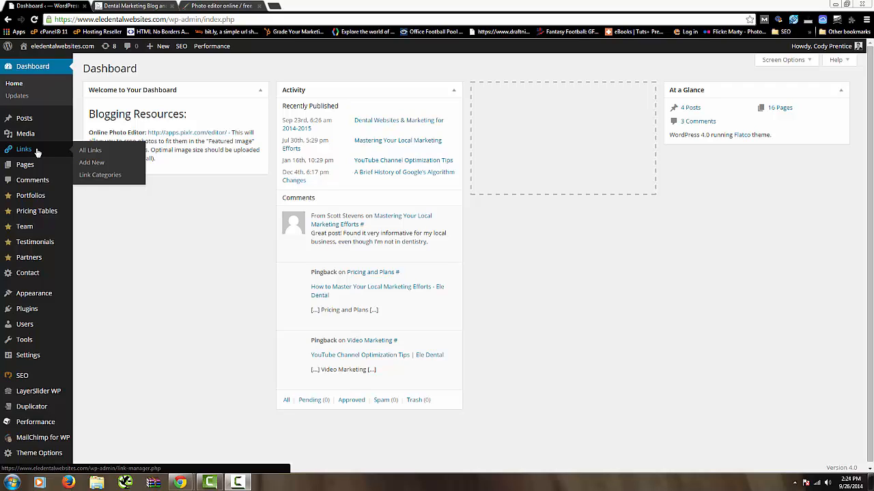
mouse_move(39, 125)
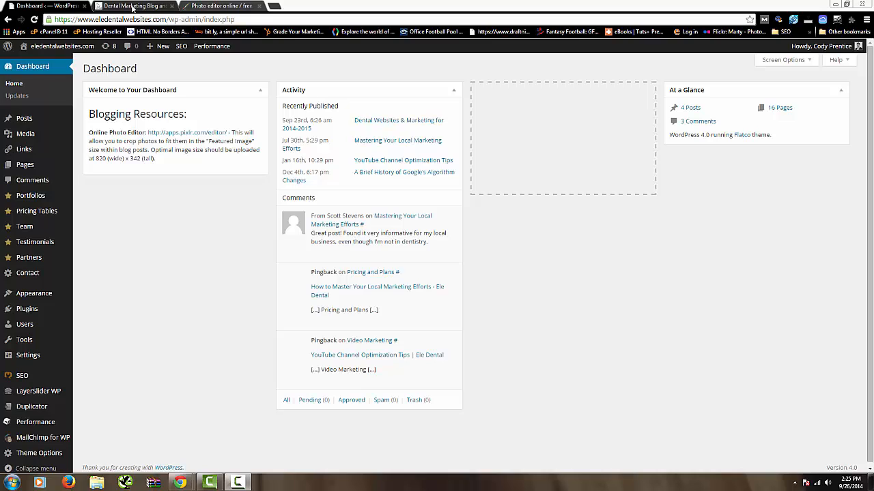
- View the live marketing blog page and check the recommended featured image size in the dashboard's Blogging Resources
left_click(133, 7)
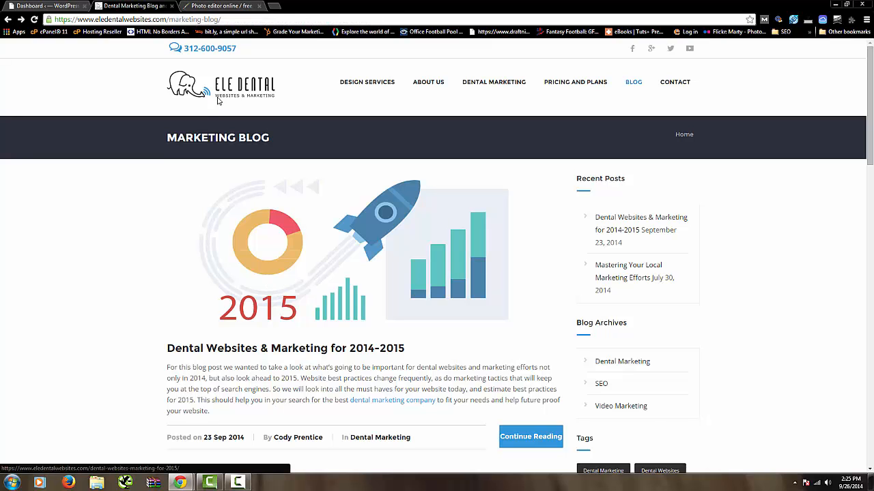
left_click(68, 5)
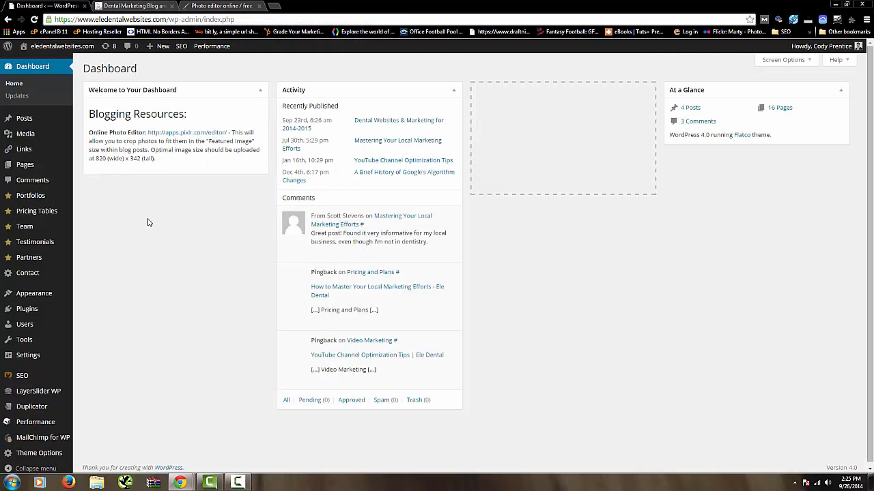
left_click_drag(111, 159, 155, 159)
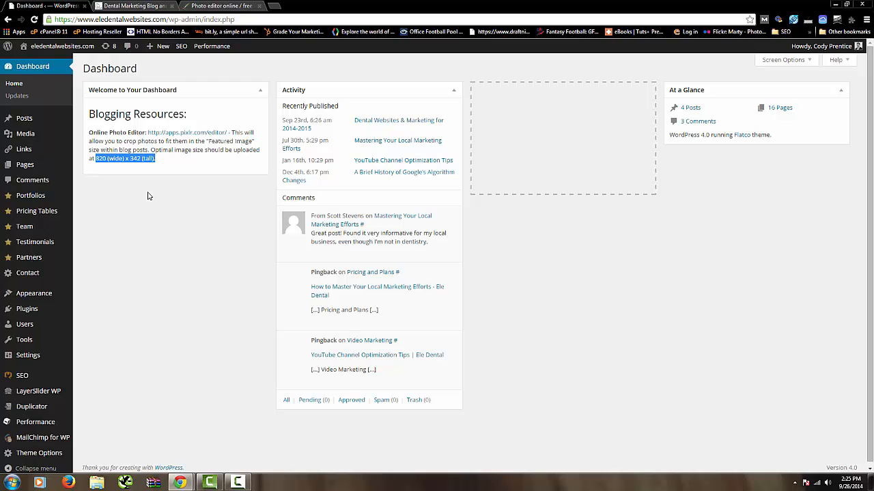
- Visit the Pixlr online photo editor linked in the Blogging Resources, look at its new-image options, and return to the dashboard
left_click(196, 136)
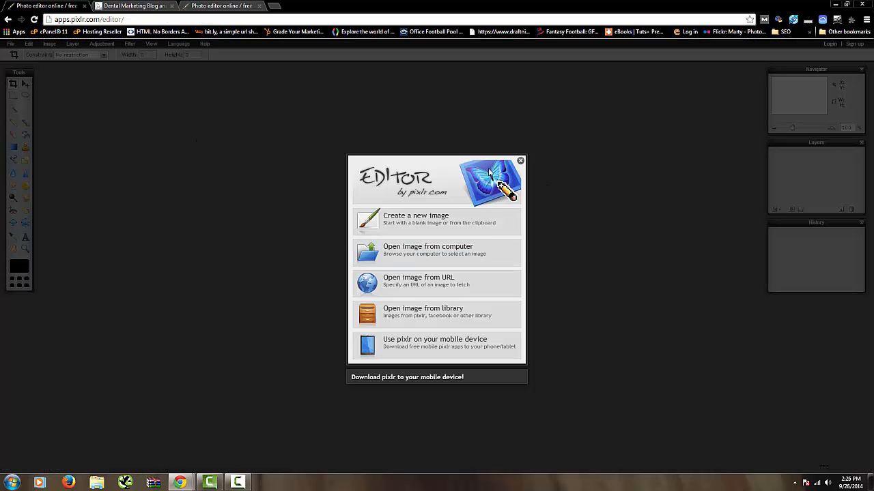
left_click(398, 228)
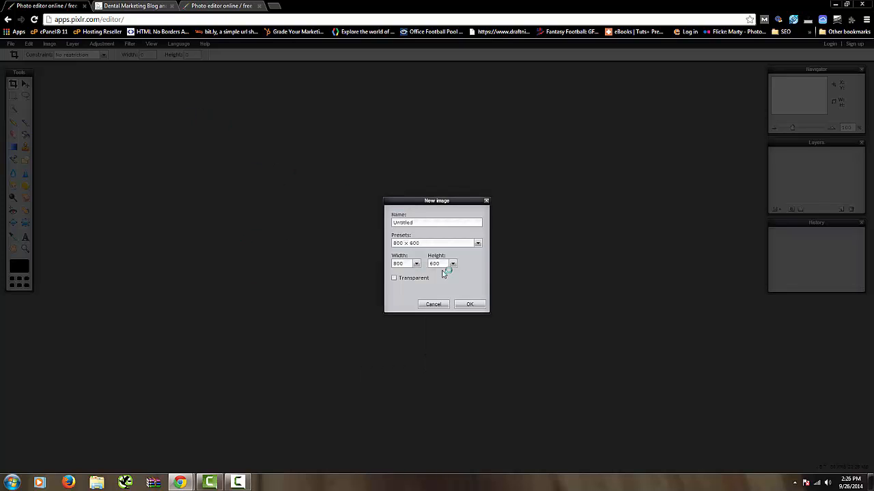
left_click(434, 304)
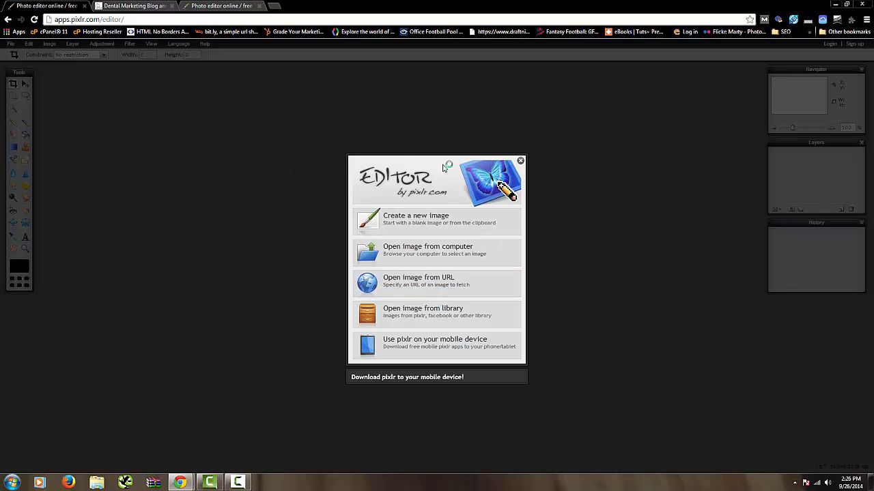
left_click(6, 20)
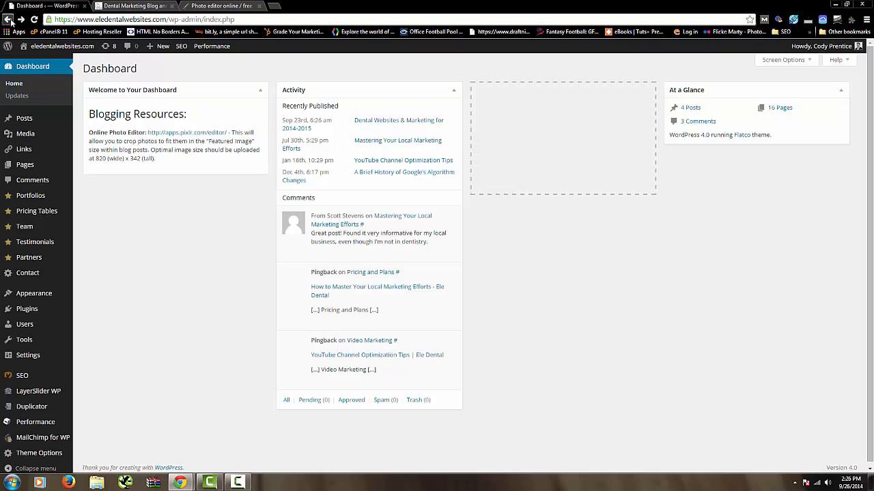
- Look through the list of existing posts and start a new blog post
left_click(39, 119)
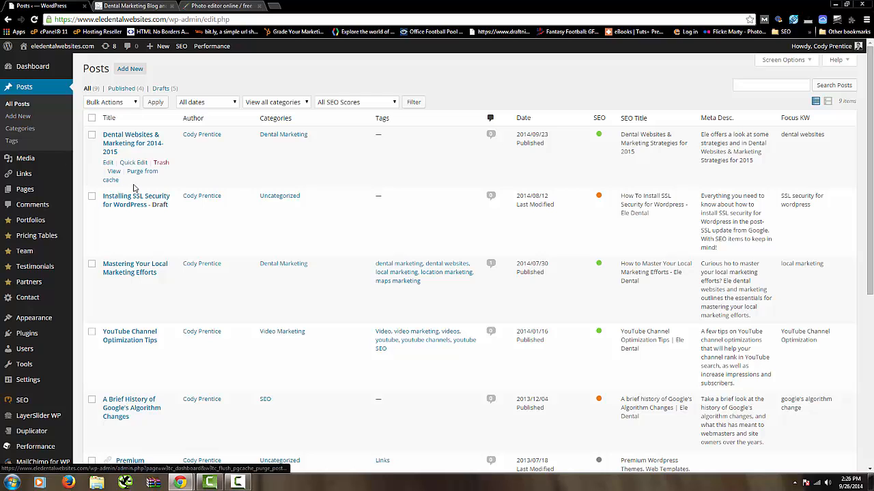
scroll(161, 205, "down", 2)
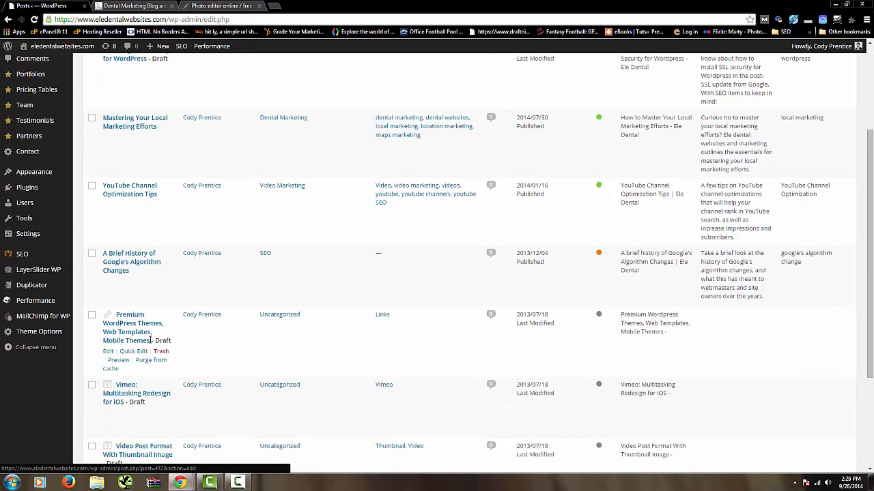
scroll(151, 338, "up", 2)
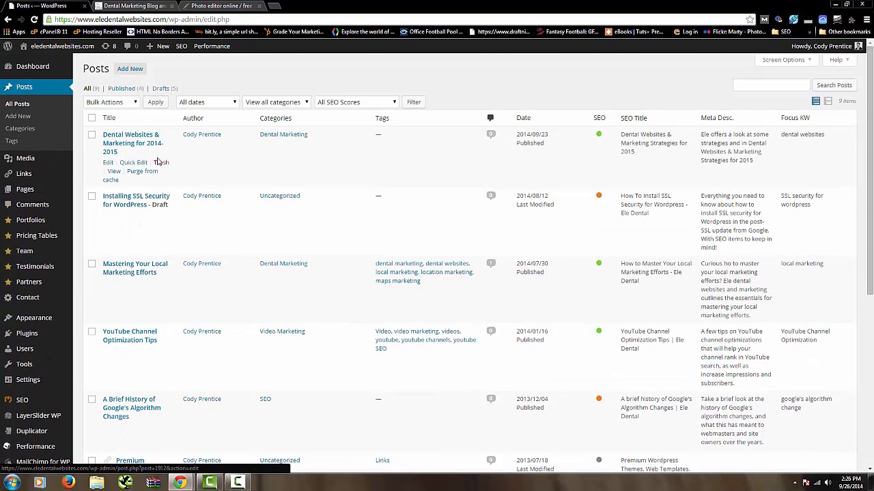
left_click(137, 73)
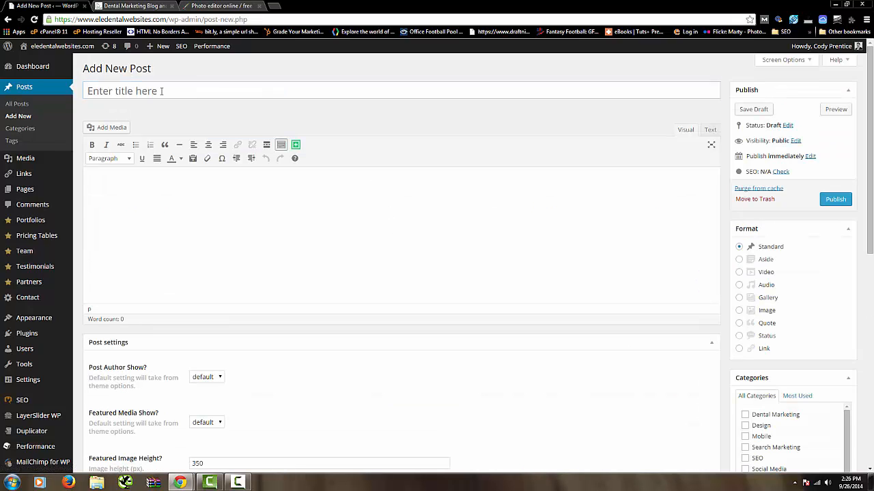
- Title the new post "Having Fun With Blog Posts" and place the cursor in its empty body
left_click(161, 91)
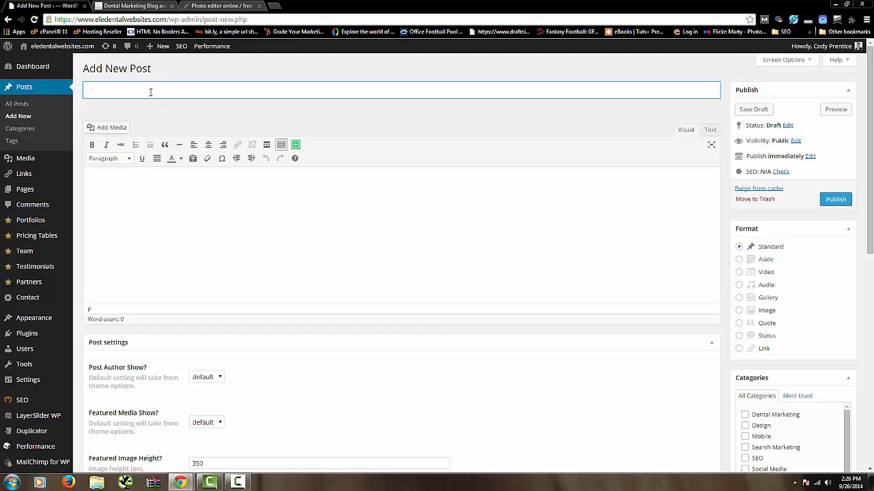
type("Having Fun With Blkog")
key("BackSpace")
key("BackSpace")
type("og Posts")
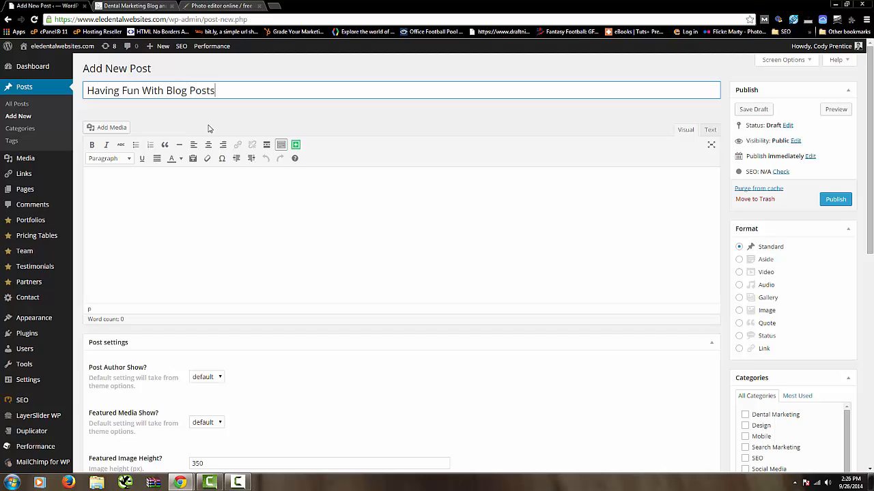
left_click(185, 210)
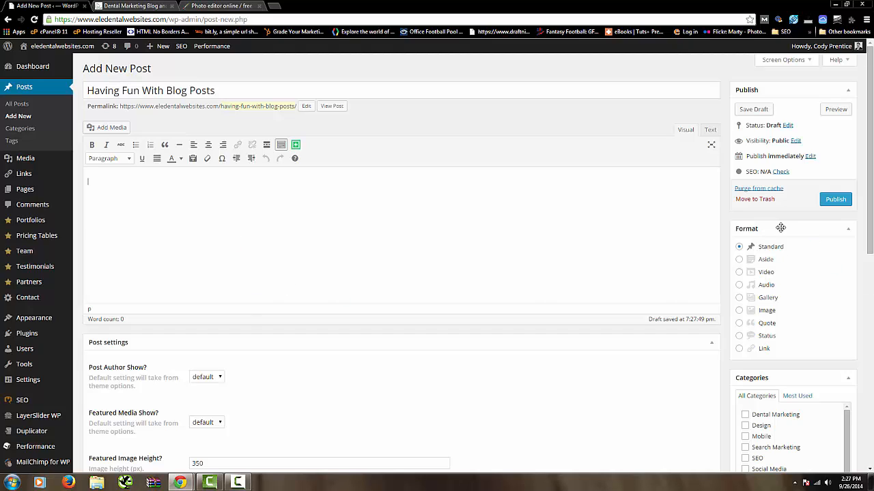
- Try the Video format for the post and return it to Standard
left_click(739, 273)
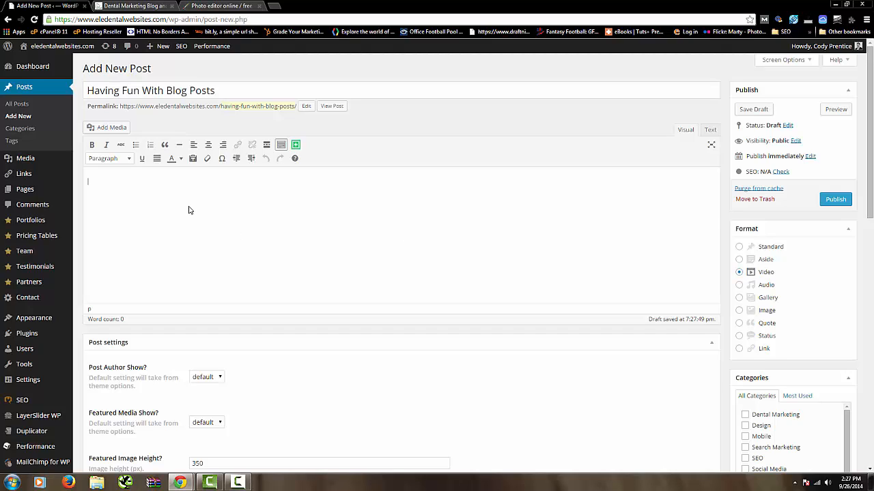
left_click(739, 248)
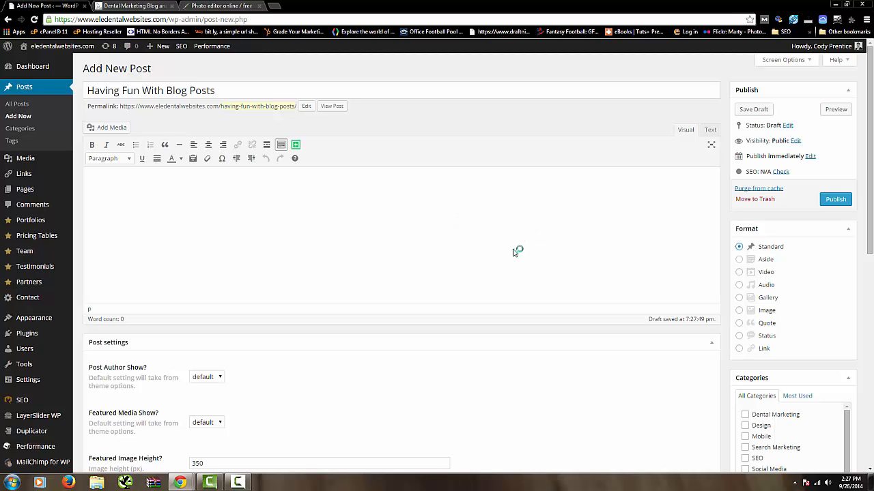
scroll(523, 271, "down", 1)
scroll(242, 169, "up", 1)
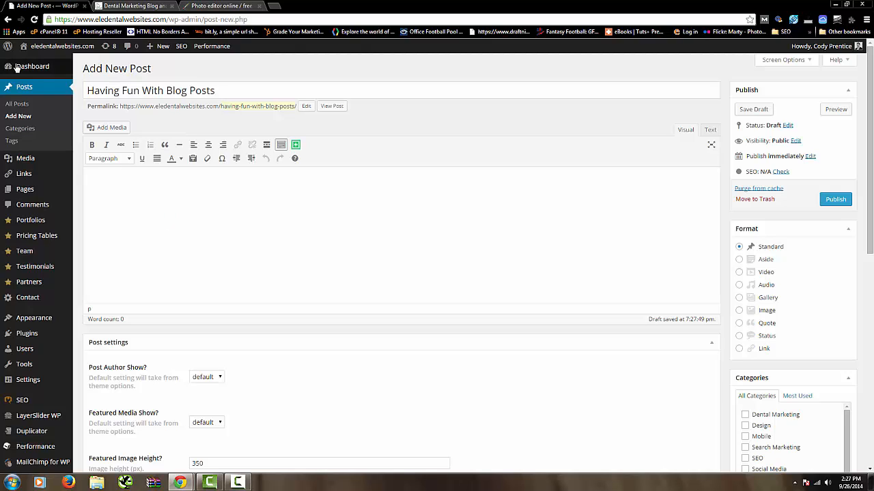
- Look at the media library and file upload options for adding media to the post, without inserting anything
left_click(111, 128)
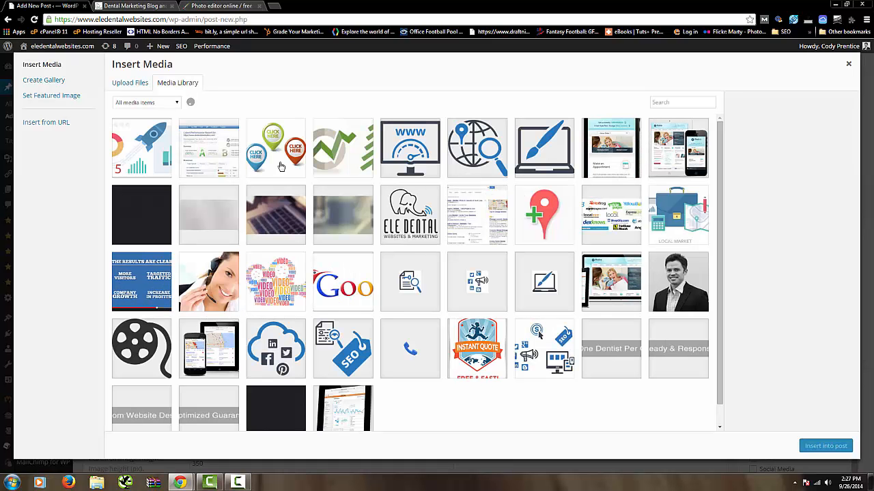
left_click(121, 85)
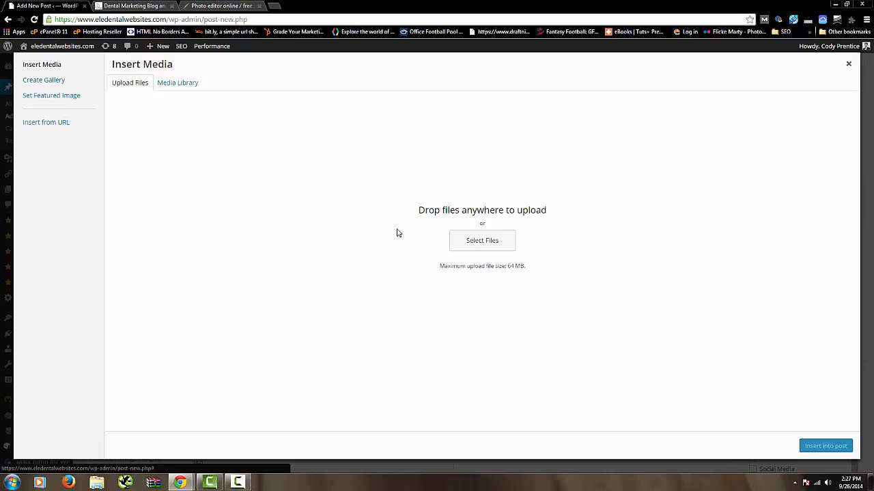
left_click(479, 244)
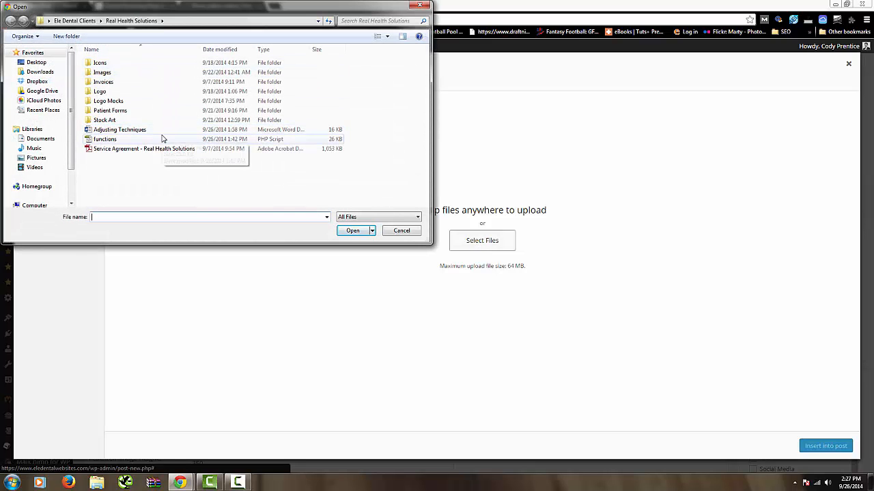
left_click(401, 230)
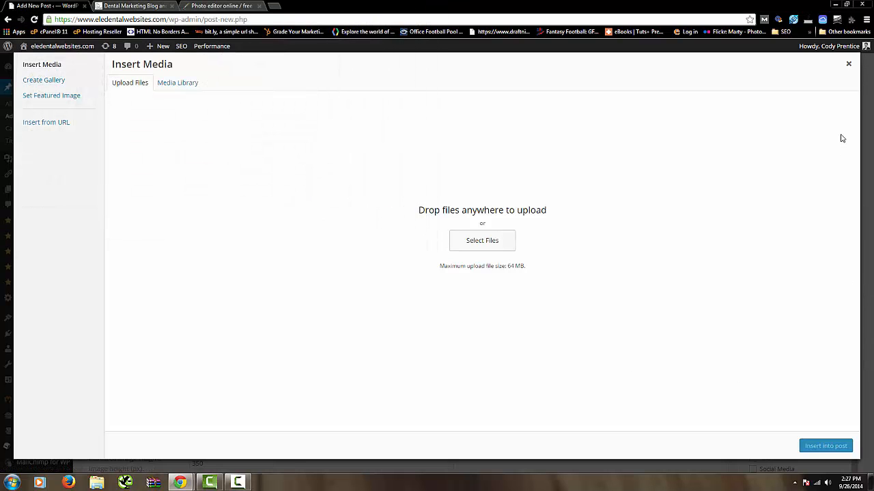
left_click(848, 63)
- Set the rocket graphic Future-Marketing-For-2015.jpg from the media library as the post's featured image, checking the live blog for reference
scroll(692, 238, "down", 5)
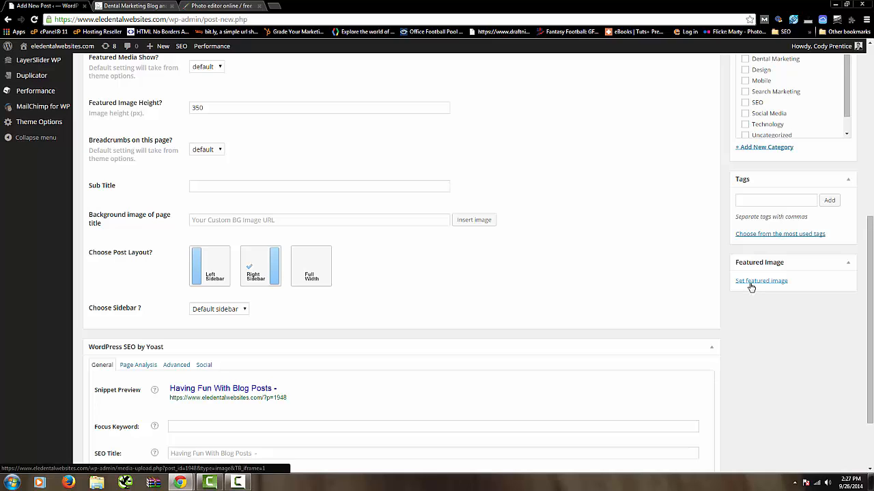
left_click(140, 5)
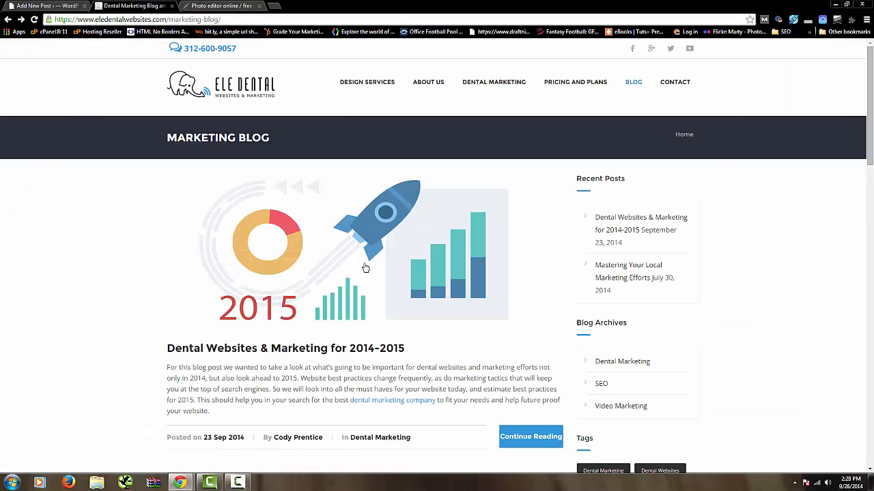
left_click(49, 5)
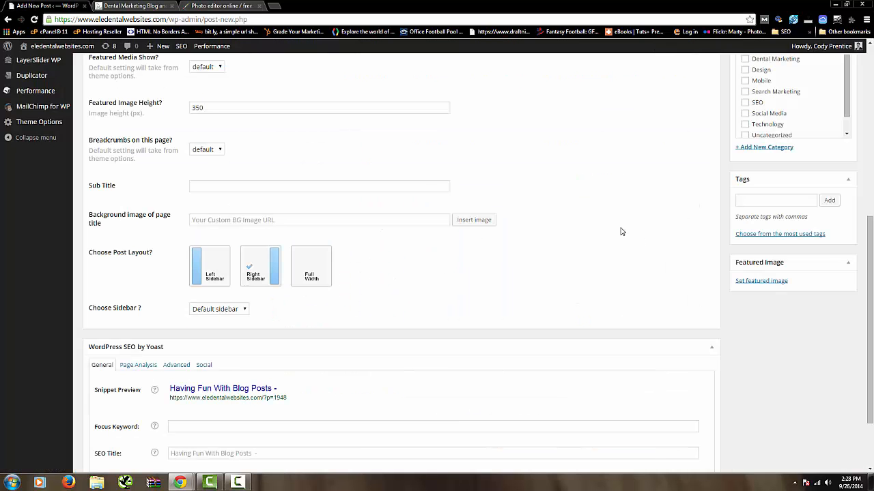
left_click(761, 286)
left_click(93, 84)
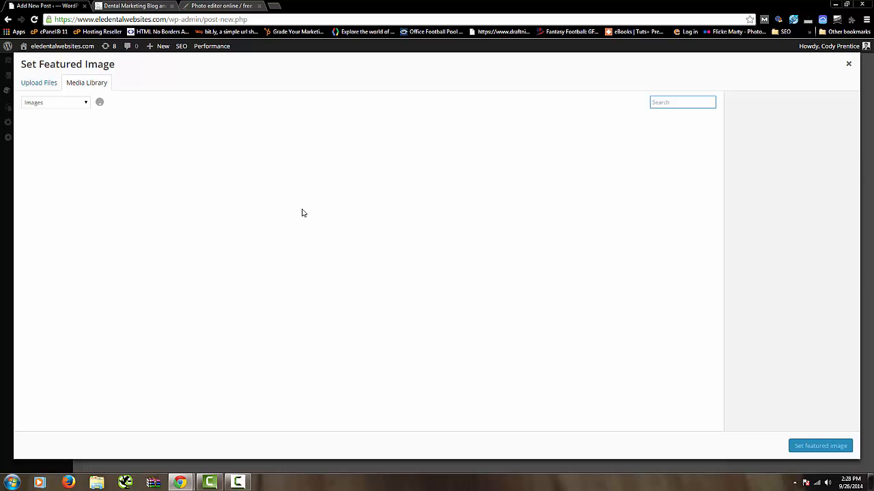
left_click(129, 5)
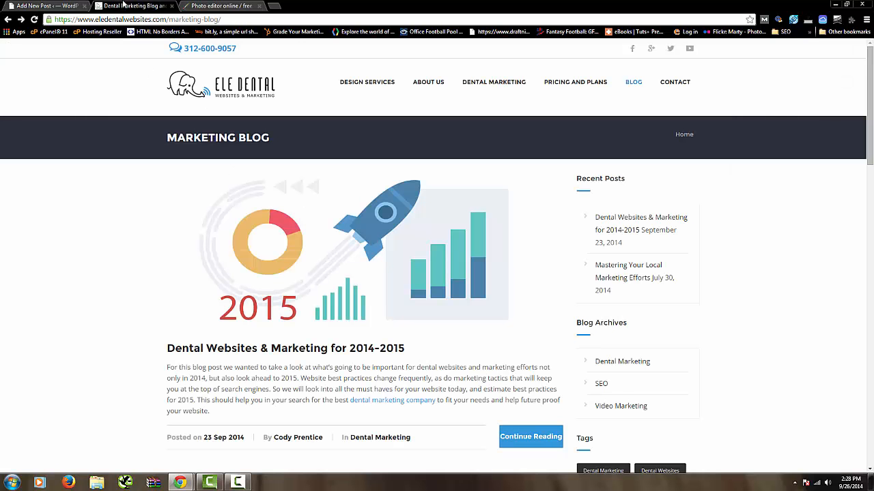
left_click(49, 6)
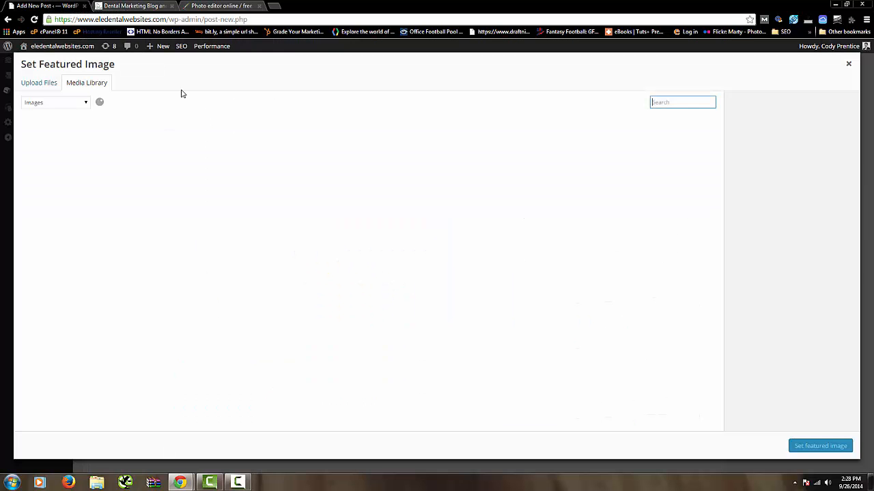
left_click(59, 157)
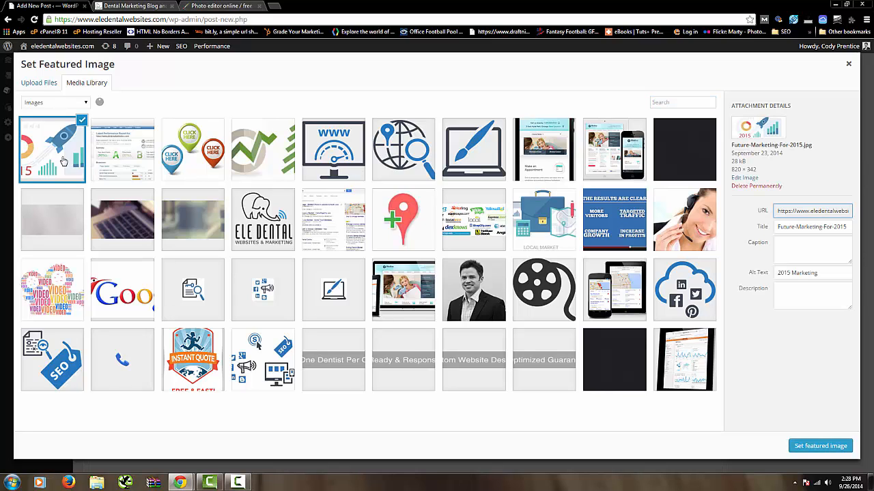
left_click(825, 446)
- Write the post body "This is a tutorial about how to post blog posts to your website."
scroll(740, 377, "up", 5)
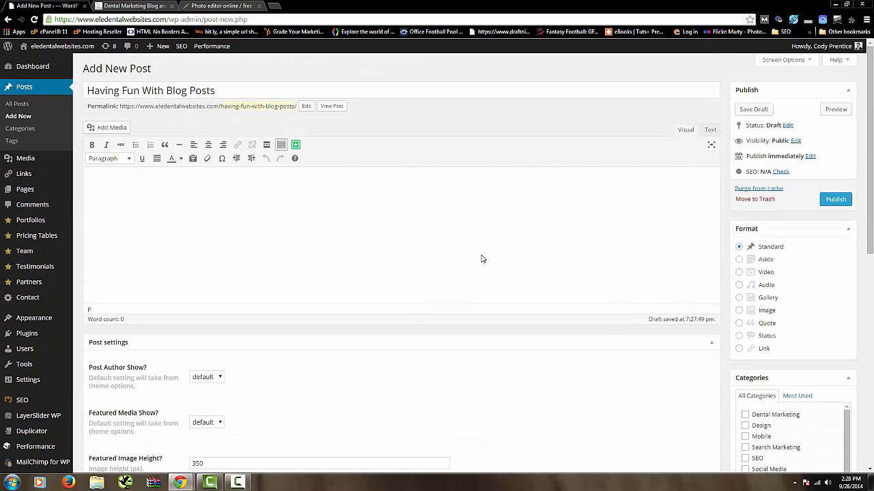
left_click(366, 226)
type("orial about how to post blog posts")
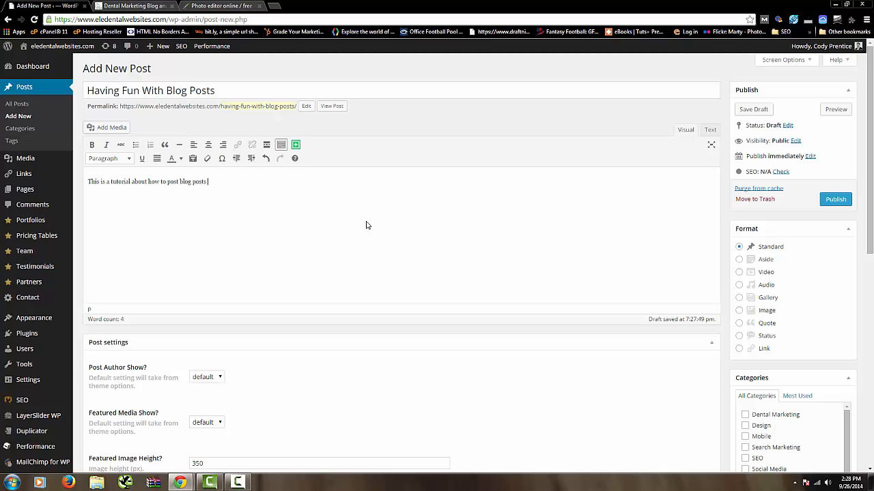
type(" to your website.")
scroll(273, 211, "down", 1)
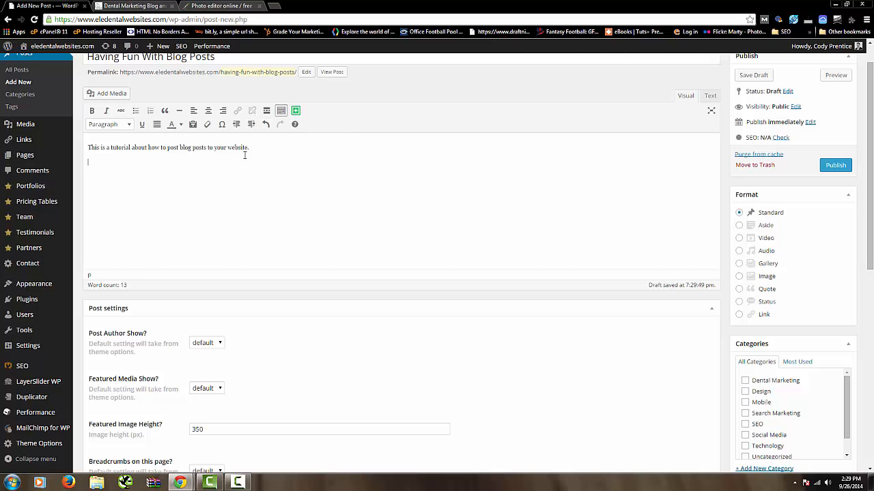
- Check how excerpts display on the live marketing blog, and insert a Read More tag below the post's body sentence
left_click(135, 6)
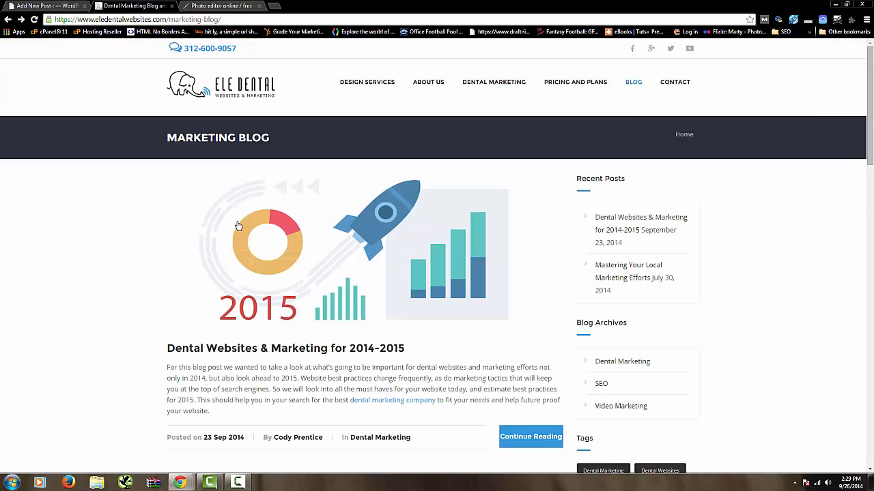
scroll(494, 285, "down", 3)
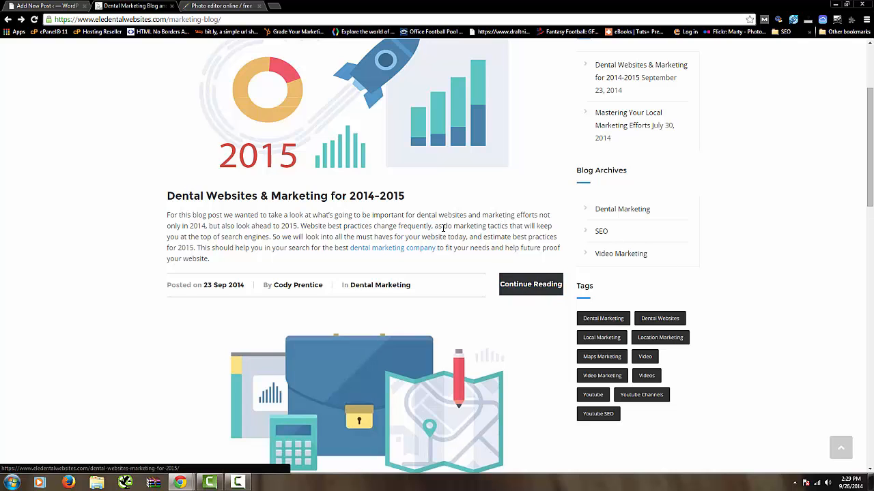
scroll(307, 248, "down", 2)
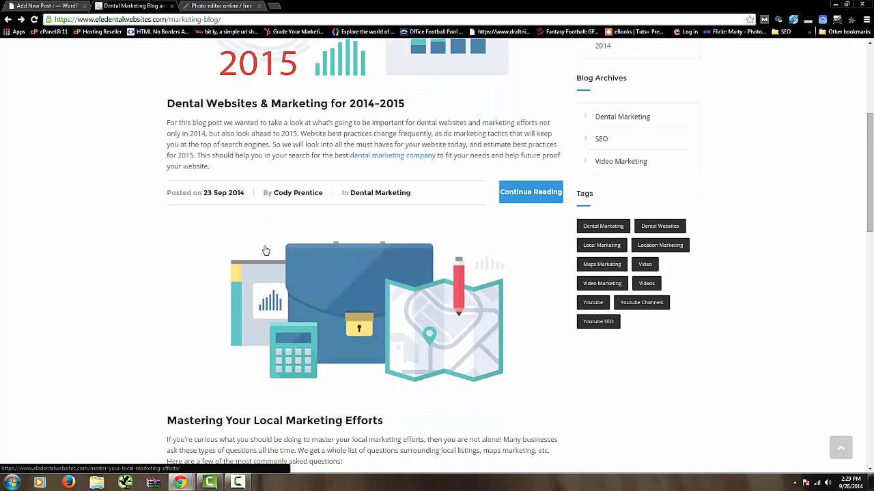
scroll(265, 249, "up", 4)
left_click(49, 5)
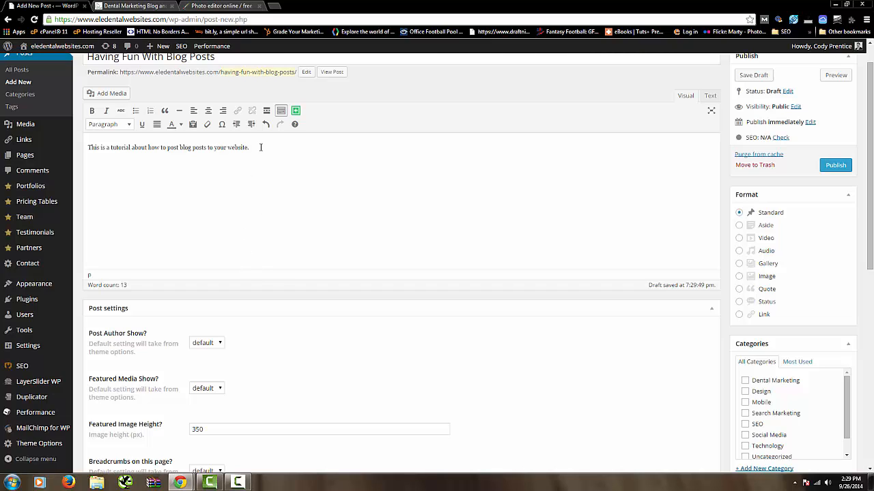
left_click(267, 113)
- Open the "Dental Websites & Marketing for 2014-2015" article from the live blog and copy the passage from "The most important thing" through "effective CTA's."
left_click(113, 6)
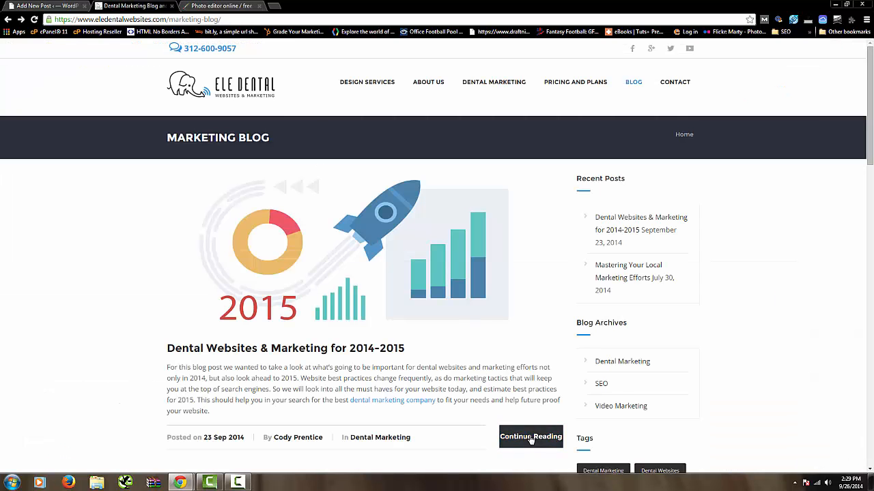
scroll(454, 311, "down", 5)
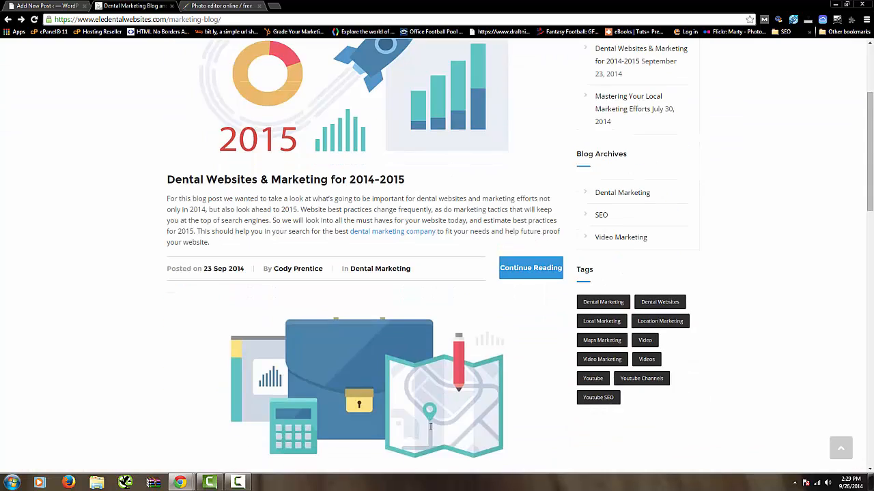
scroll(423, 256, "up", 3)
scroll(478, 293, "up", 1)
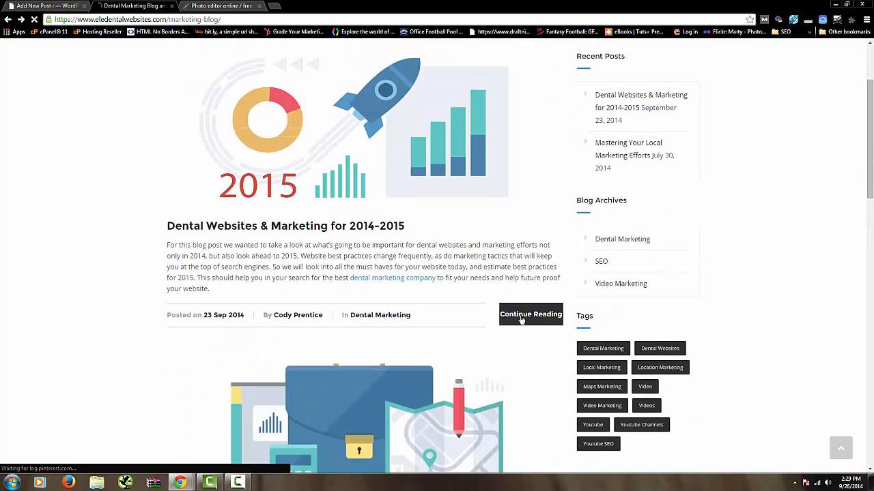
left_click(518, 319)
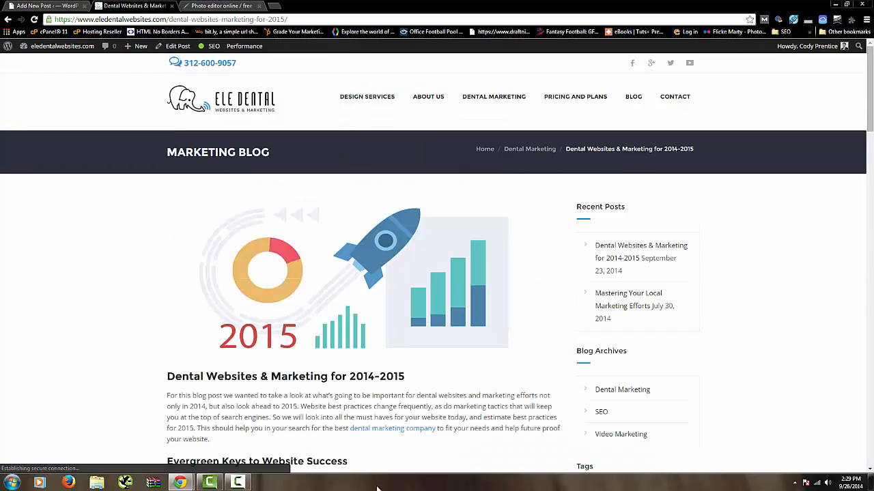
scroll(315, 207, "down", 2)
scroll(315, 207, "down", 9)
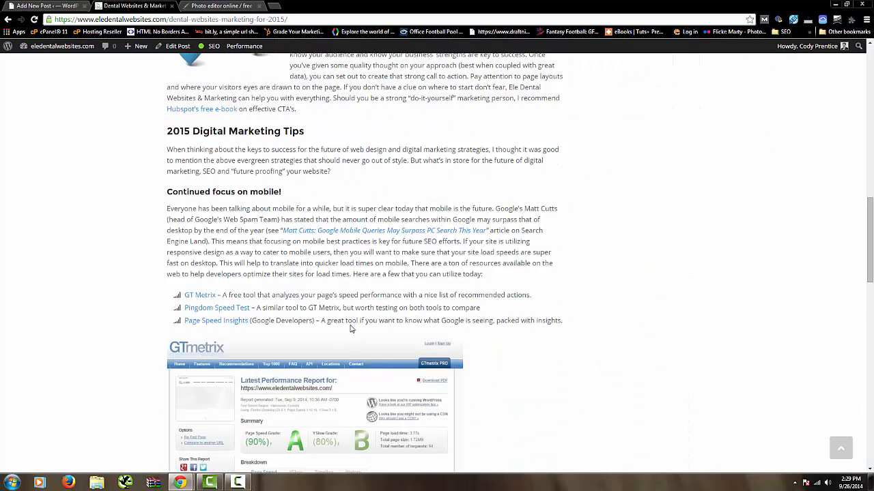
scroll(327, 219, "up", 2)
left_click_drag(328, 219, 171, 90)
- Remove the Read More tag from the new post and paste the copied article passage below the first sentence
left_click(75, 6)
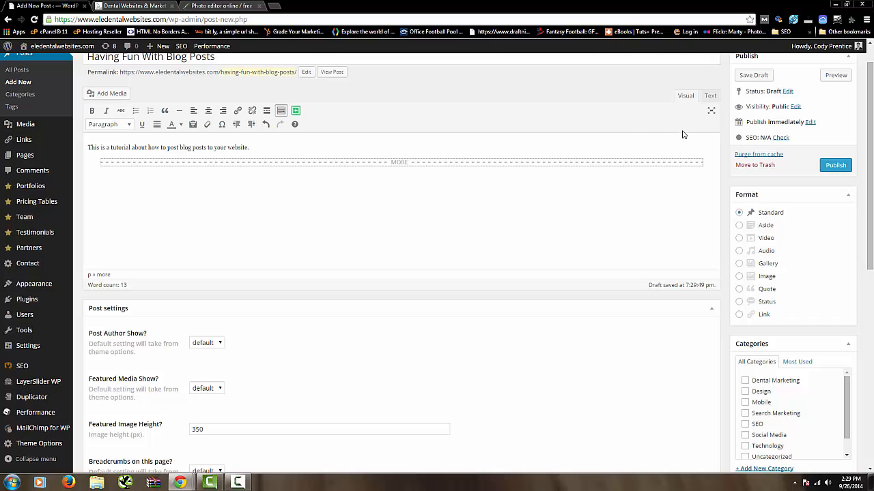
key("BackSpace")
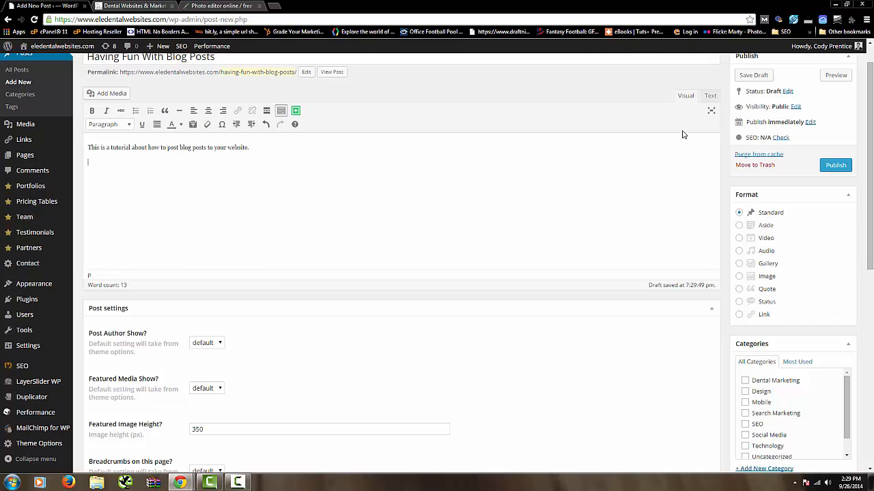
type("The most important thing your website should absolutely include are quality pictures and information about your practice. This will help convey the professional standards of your establishment. The attention span of your potential client base is extremely minimal, and visitors will not stay on your site for more than a few seconds if they feel you're not up to their standards. This makes first impressions invaluable. Once your visitors get a feeling that your practice is on the up-and-up and they feel comfortable with your website, you should then focus on a strong call to action. Creating that strong call to action It's time to think about how to capture and convert your potential clients (or patients) once you have them on your website. Think about call outs you can include within your site that will make a visitor want to pick up the phone or email you to set an appointment. Is it some kind of special incentive? Maybe a discount that you offer?Could it be that you're the expert in your field? Or maybe your website was the first one that they landed on. Whatever the case may be, you'll want to focus on creating that strong call to action so that you are converting visitors to clients (or in this case new patients). There are multiple ways to create a strong call to action, but making sure that you know your audience and know your business' strengths are key to success. Once you've given some quality thought on your approach (best when coupled with great data), you can set out to create that strong call to action. Pay attention to page layouts and where your visitors eyes are drawn to on the page. If you don't have a clue on where to start don't fear, Ele Dental Websites & Marketing can help you with everything. Should you be a strong \"do-it-yourself\" marketing person, I recommendHubspot's free e-book on effective CTA's.")
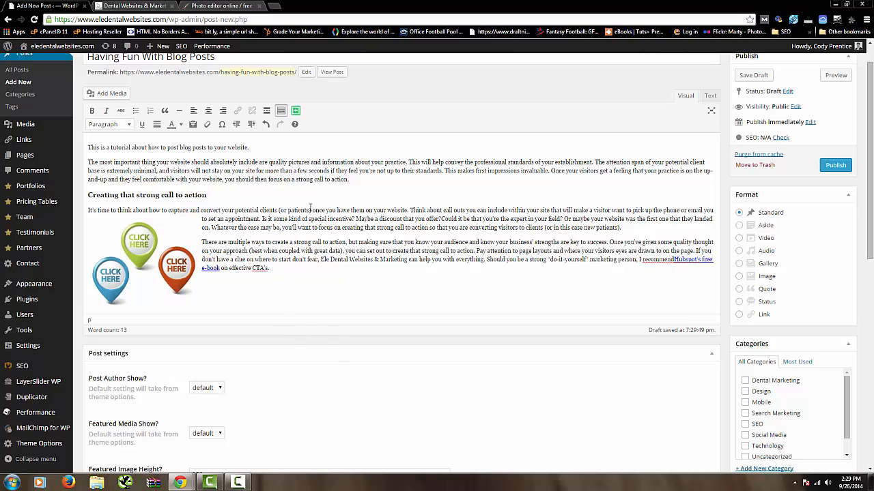
- Publish the "Having Fun With Blog Posts" post and reload the live marketing blog page
scroll(320, 253, "up", 1)
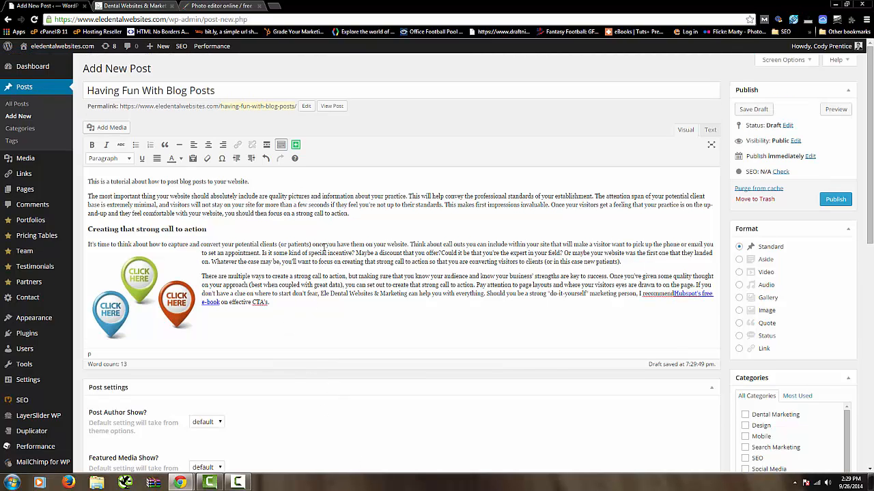
left_click(838, 202)
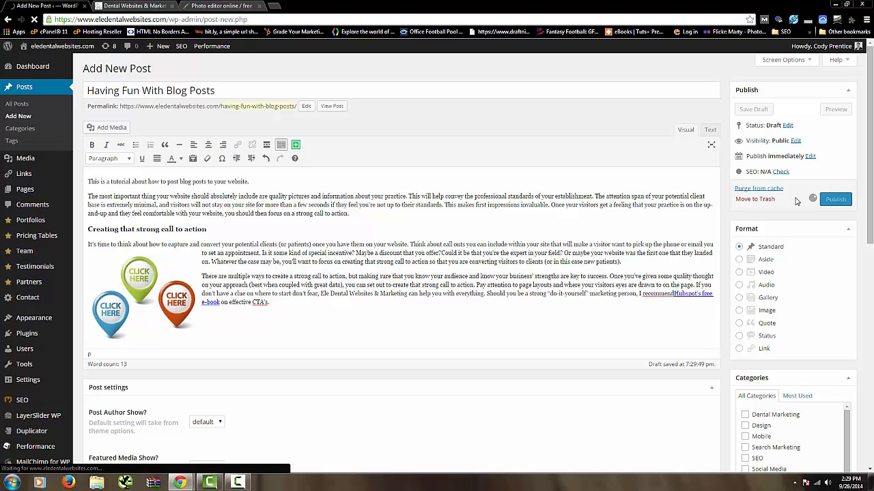
left_click(135, 5)
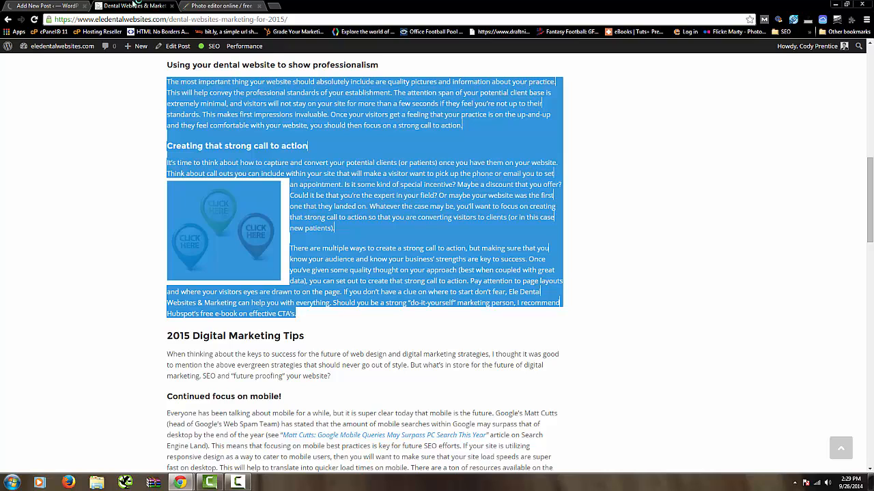
left_click(114, 146)
scroll(508, 133, "up", 15)
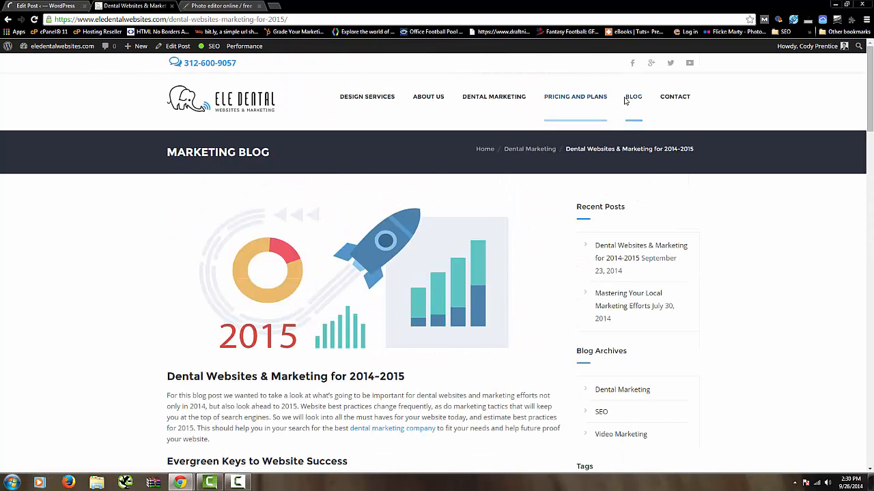
left_click(633, 97)
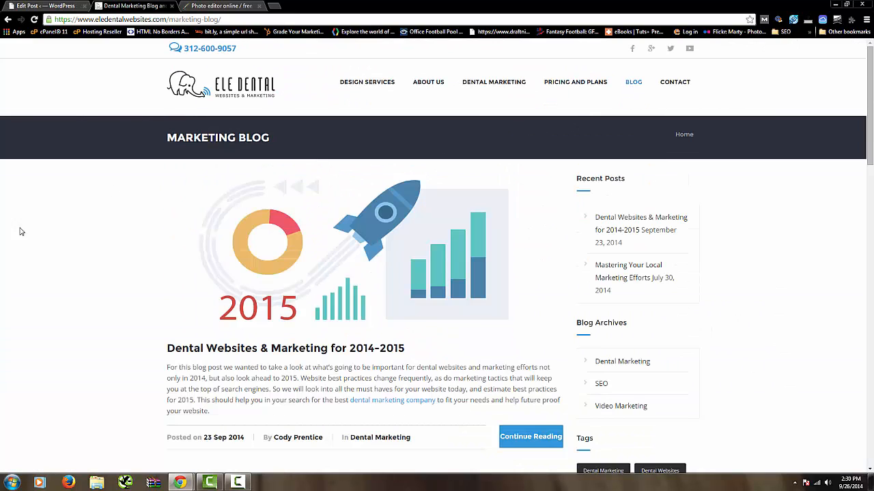
right_click(50, 185)
left_click(71, 217)
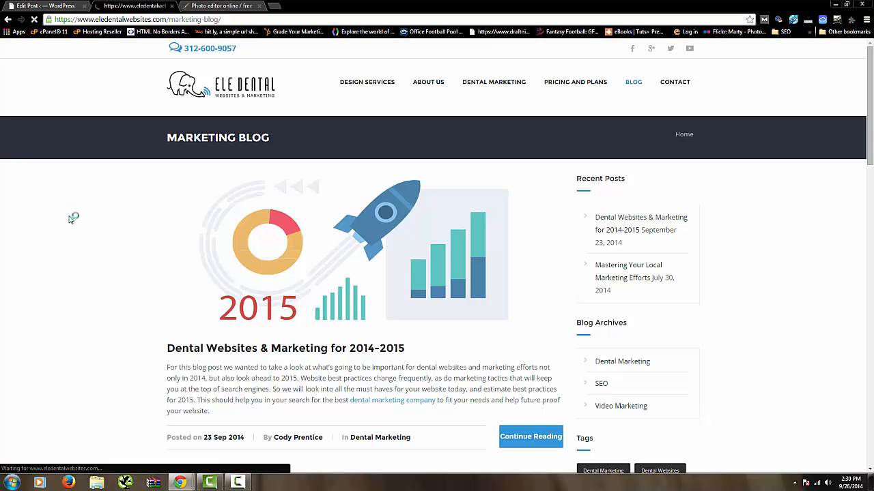
- Examine how much of the new post shows on the live blog page compared with the older post's short excerpt
scroll(71, 219, "down", 7)
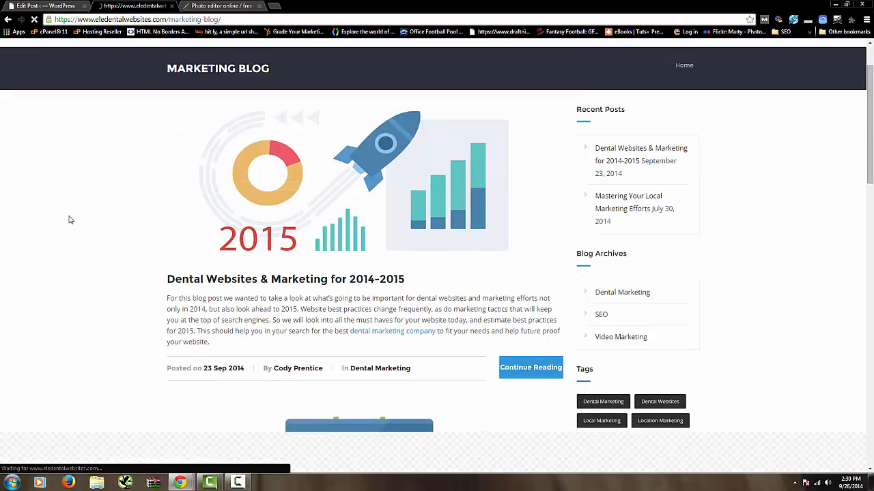
scroll(71, 219, "up", 7)
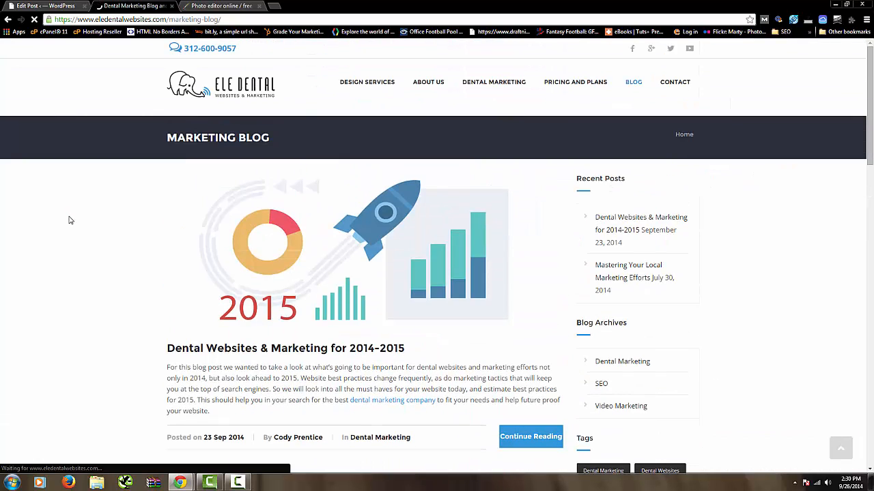
scroll(73, 225, "down", 7)
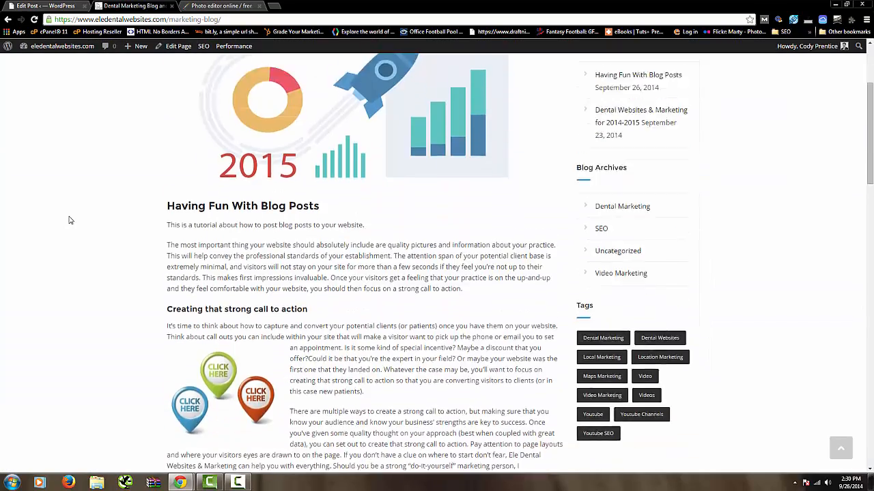
scroll(137, 220, "up", 7)
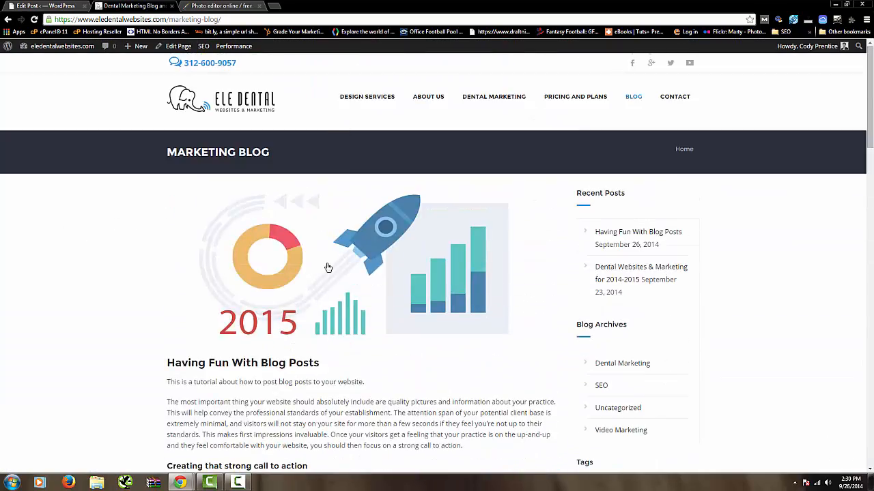
scroll(328, 266, "down", 3)
scroll(369, 161, "down", 6)
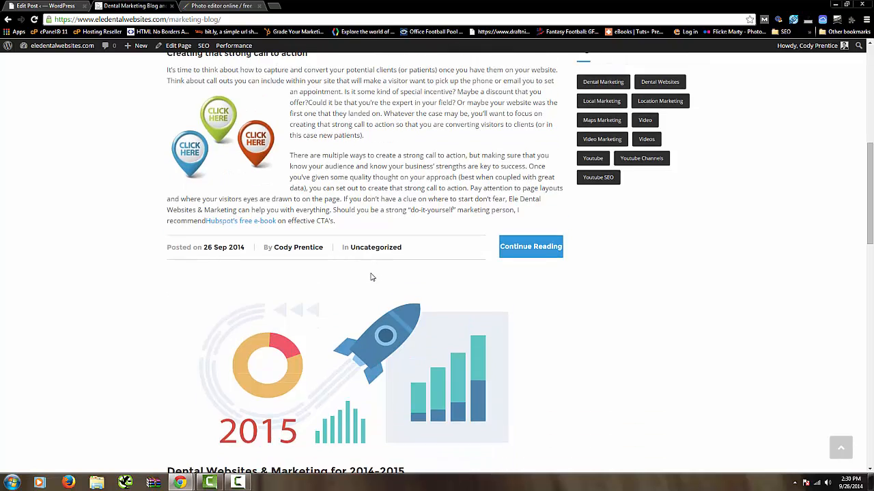
scroll(348, 249, "down", 3)
left_click_drag(217, 171, 167, 116)
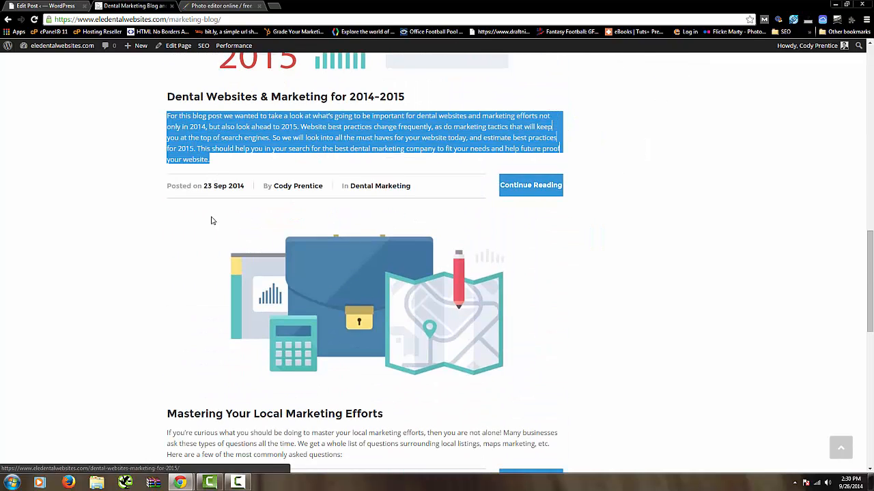
scroll(135, 196, "up", 7)
scroll(134, 195, "up", 4)
- Insert a Read More tag above the "Creating that strong call to action" heading and update the published post
left_click(59, 6)
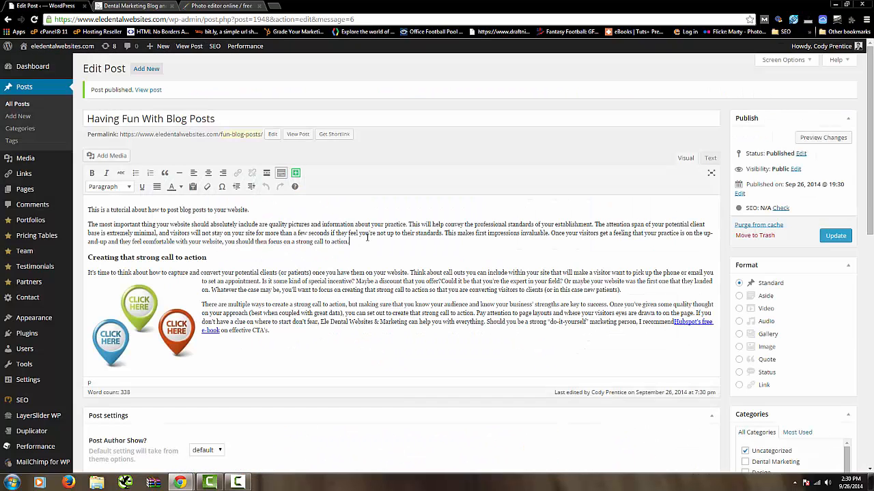
key("Return")
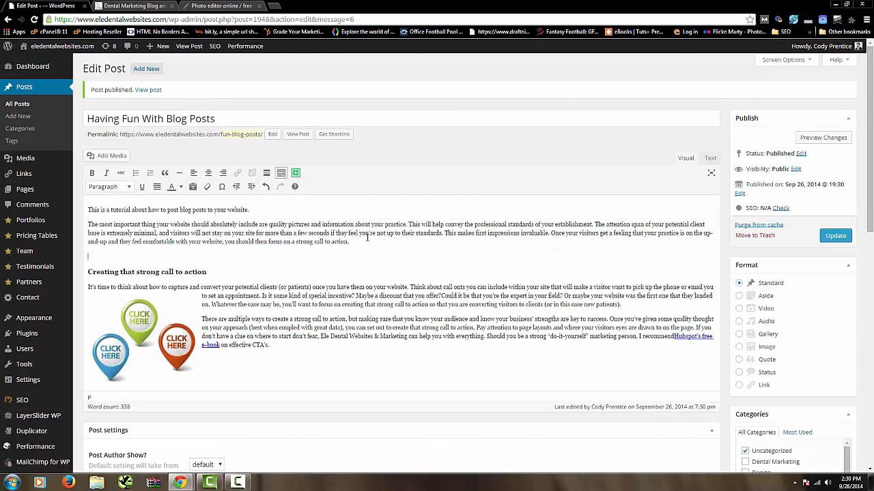
left_click(267, 174)
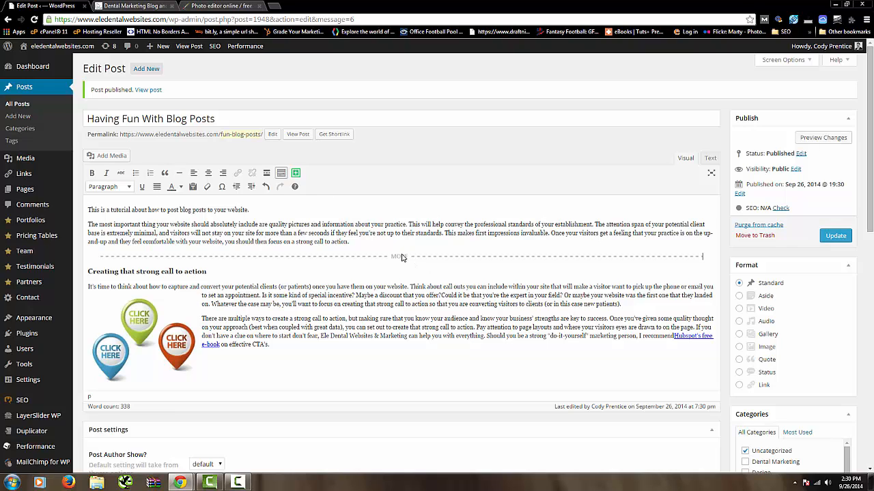
left_click(836, 239)
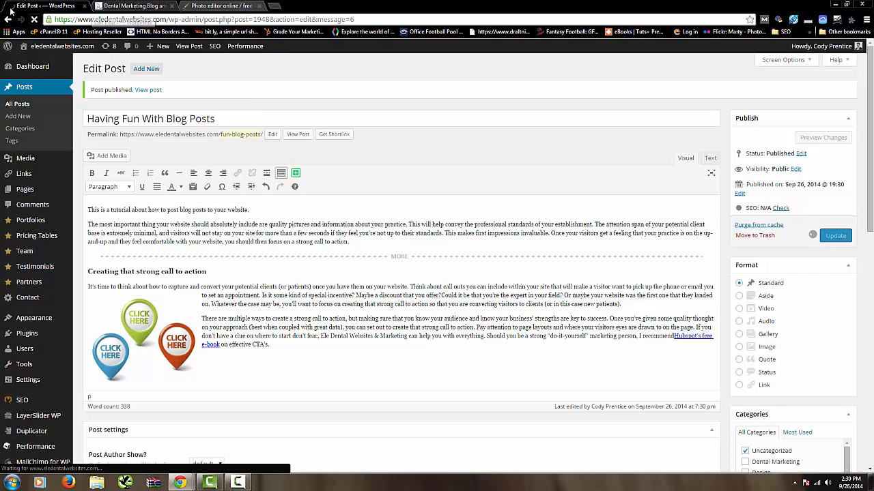
- Reload the live marketing blog and examine the new post's excerpt and Continue Reading link
left_click(135, 5)
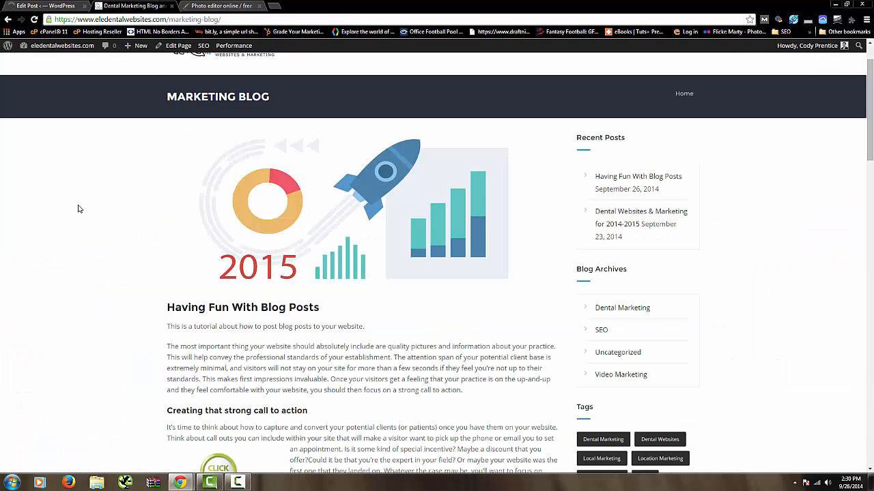
scroll(78, 209, "up", 1)
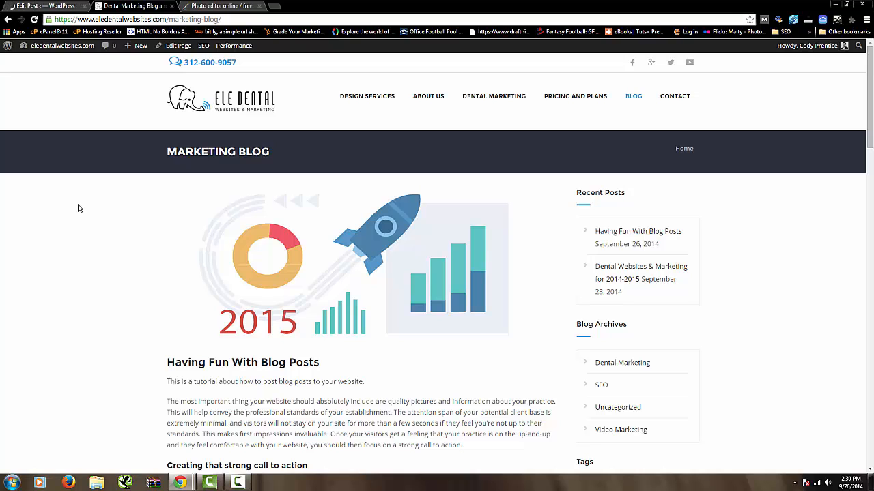
right_click(78, 209)
left_click(91, 229)
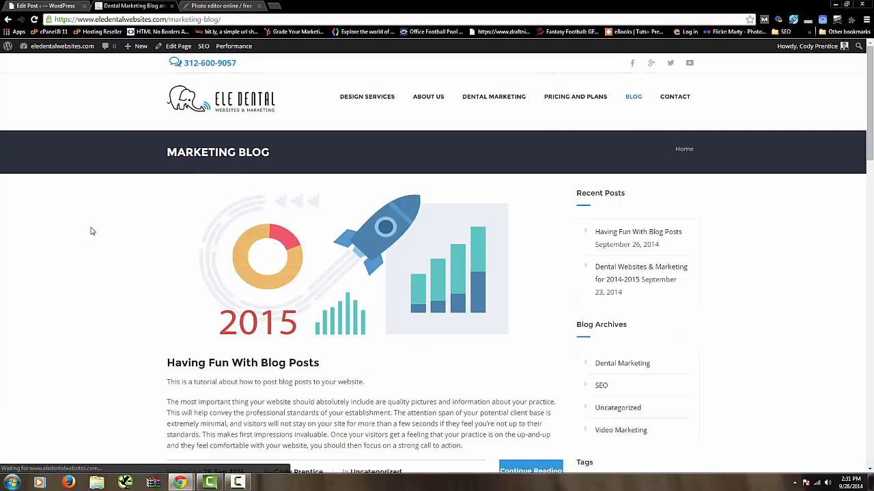
scroll(93, 232, "down", 1)
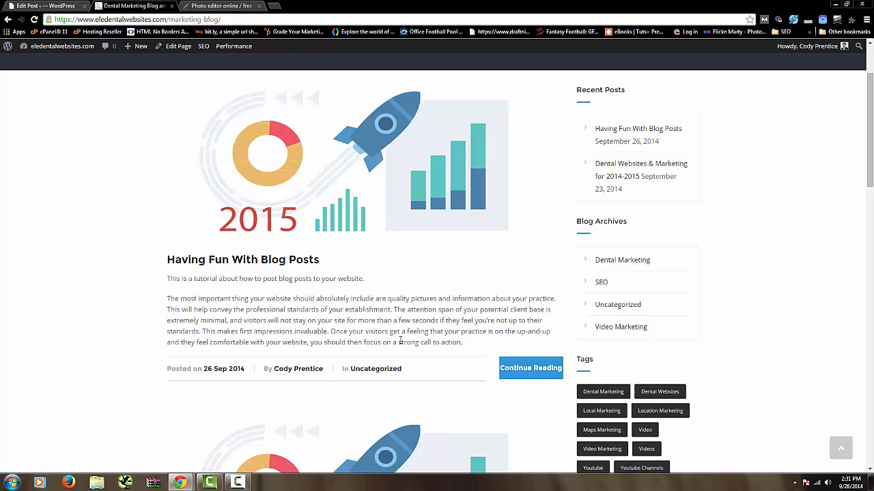
scroll(399, 339, "down", 5)
scroll(396, 343, "up", 5)
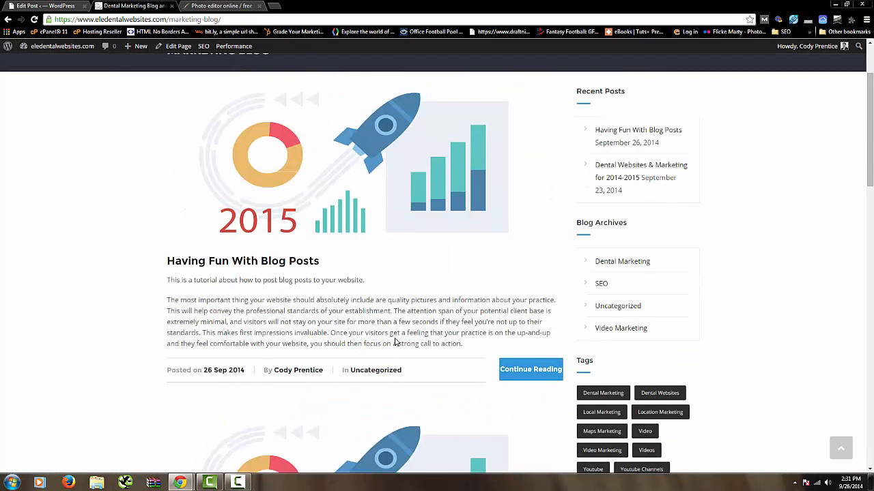
- Open the full "Having Fun With Blog Posts" article on the live site and review its content below the Read More break
scroll(394, 341, "up", 2)
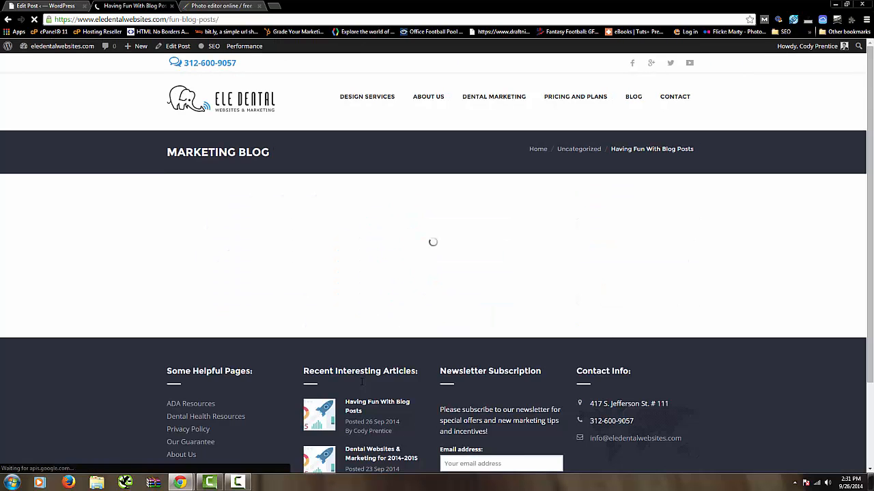
scroll(409, 318, "down", 2)
scroll(412, 320, "down", 5)
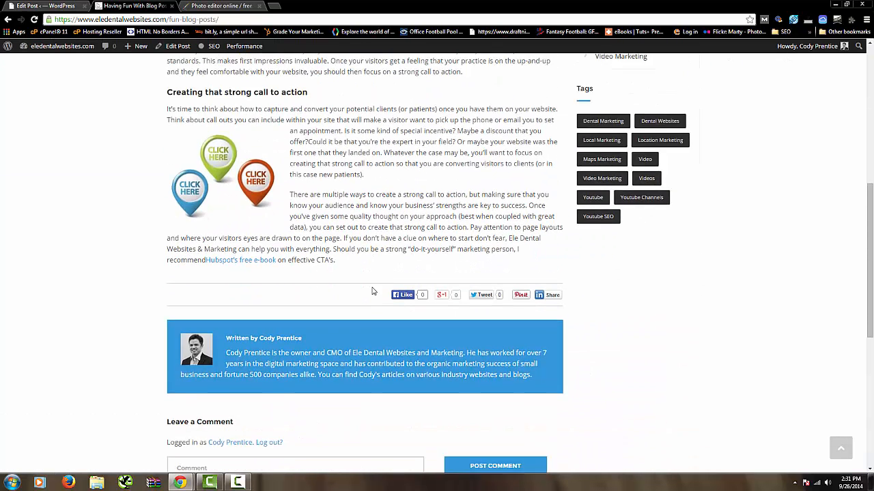
- Return to the post's edit page and look over its categories, post settings and Yoast SEO section
right_click(5, 5)
left_click(7, 5)
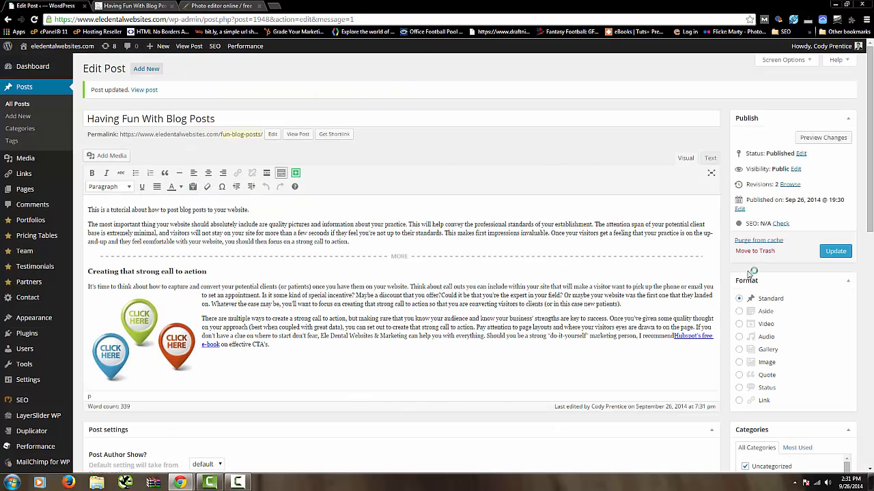
scroll(518, 352, "down", 1)
scroll(518, 353, "up", 1)
left_click(136, 5)
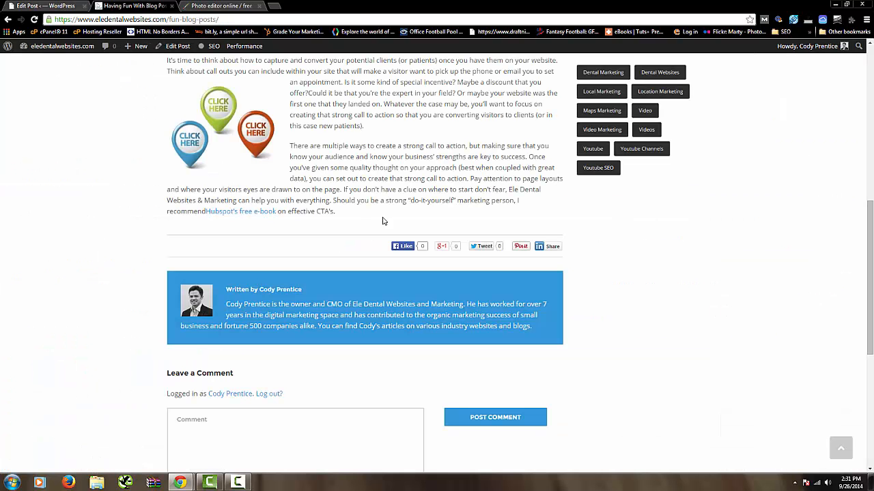
left_click(77, 6)
scroll(599, 270, "down", 6)
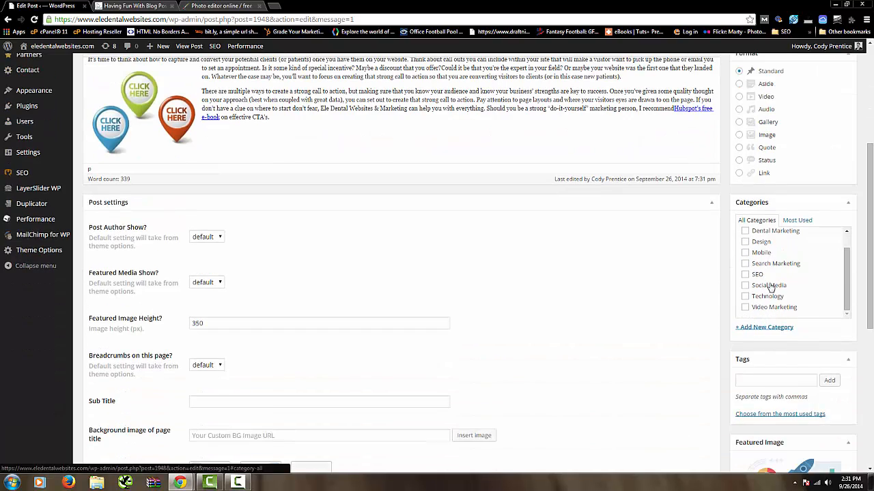
scroll(600, 270, "down", 3)
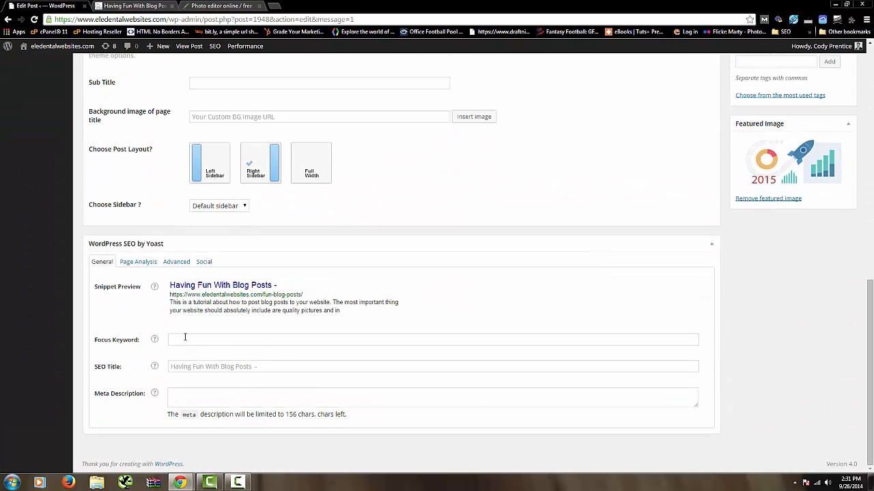
- Set the post's SEO focus keyword to "good dental hygiene", correcting the spelling of "hygiene"
left_click(185, 338)
left_click(198, 369)
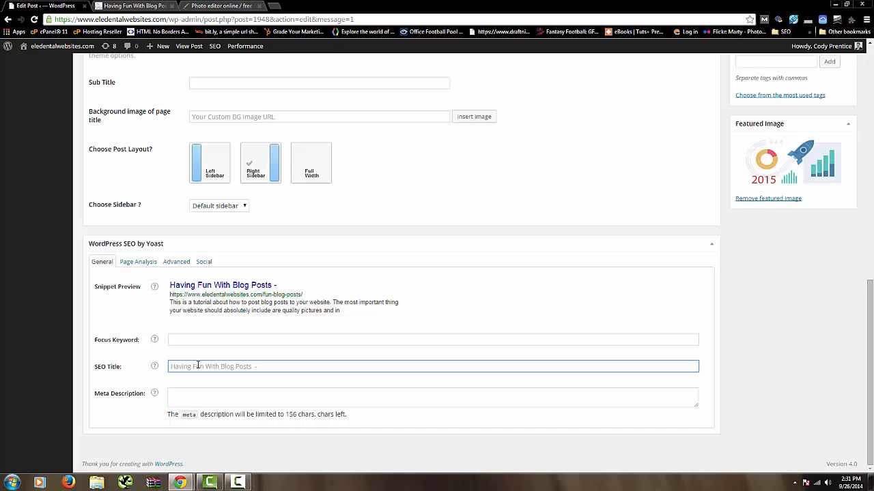
left_click(201, 337)
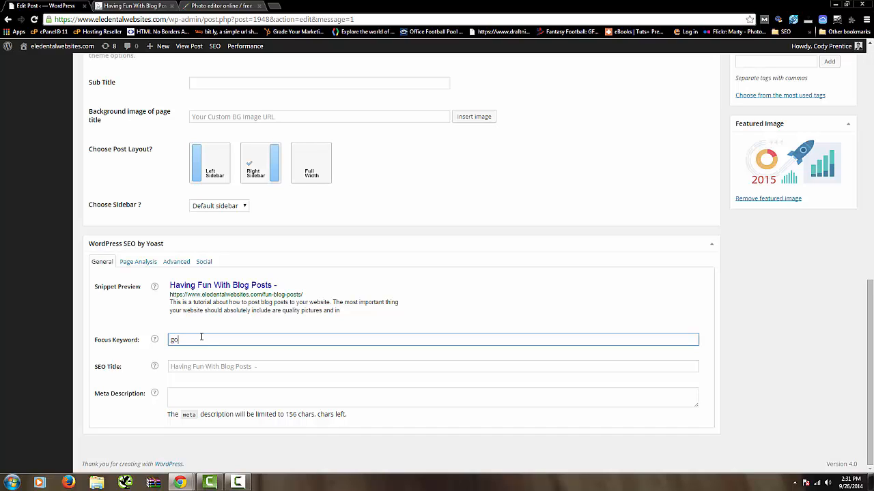
type("good dental hug")
key("BackSpace")
key("BackSpace")
type("ygeine")
right_click(220, 346)
right_click(216, 339)
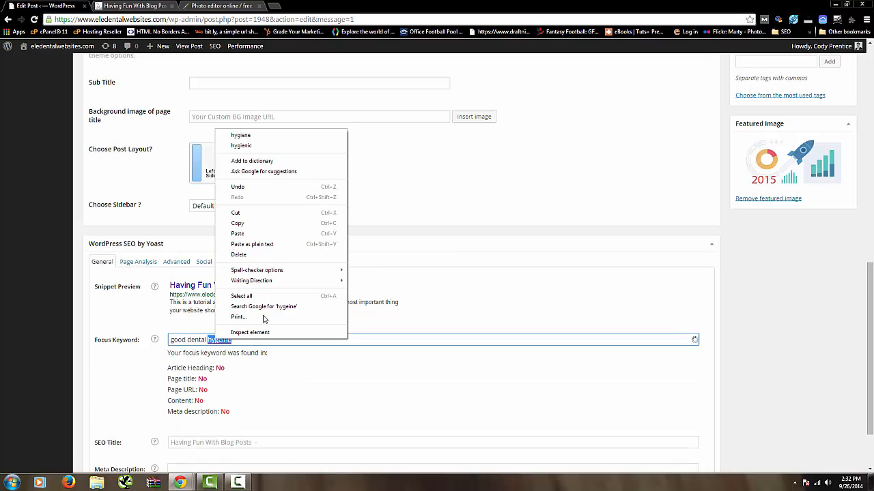
left_click(253, 136)
scroll(280, 387, "down", 1)
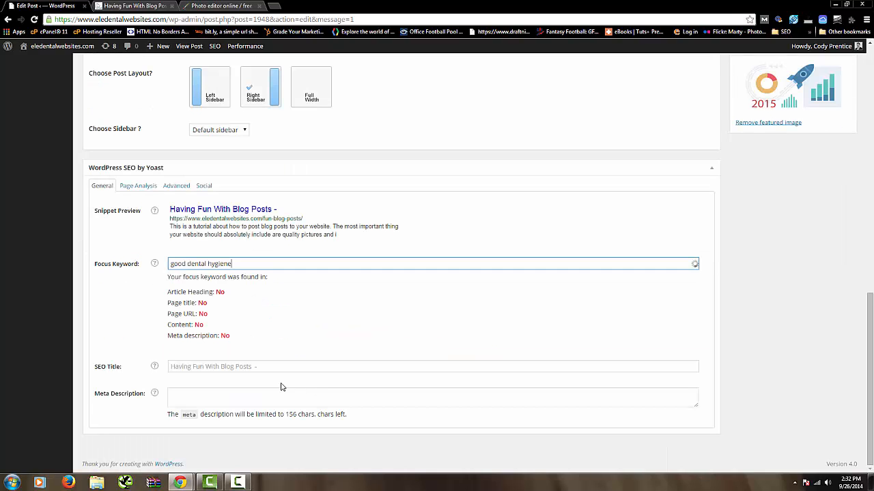
- Set the post's SEO title to "Good Dental Hygiene from Ele Dental"
left_click(228, 363)
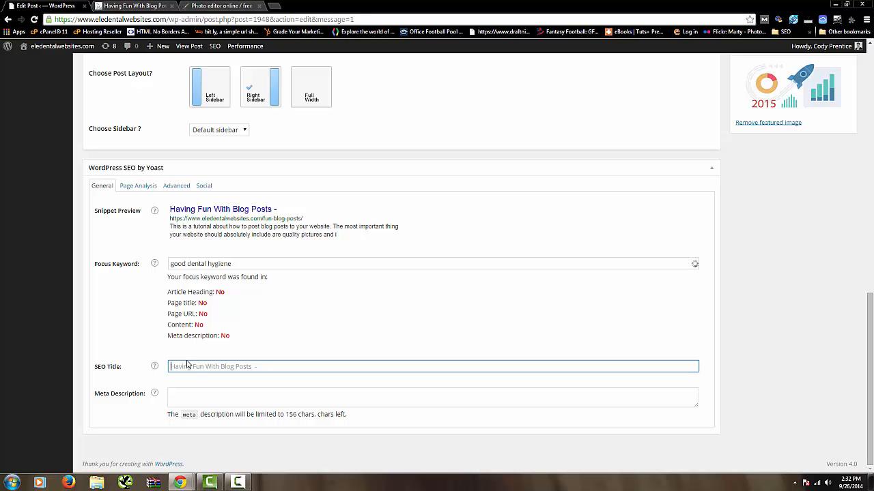
type("Goo")
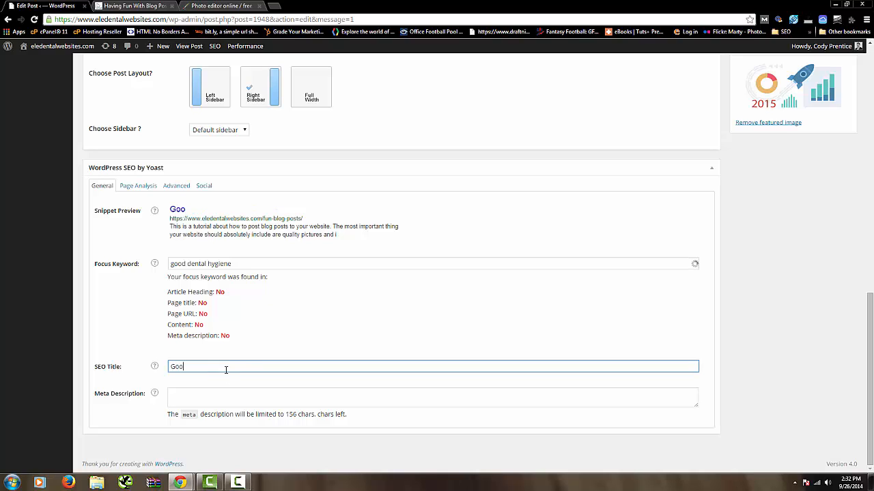
type("d Dental Hygiene ")
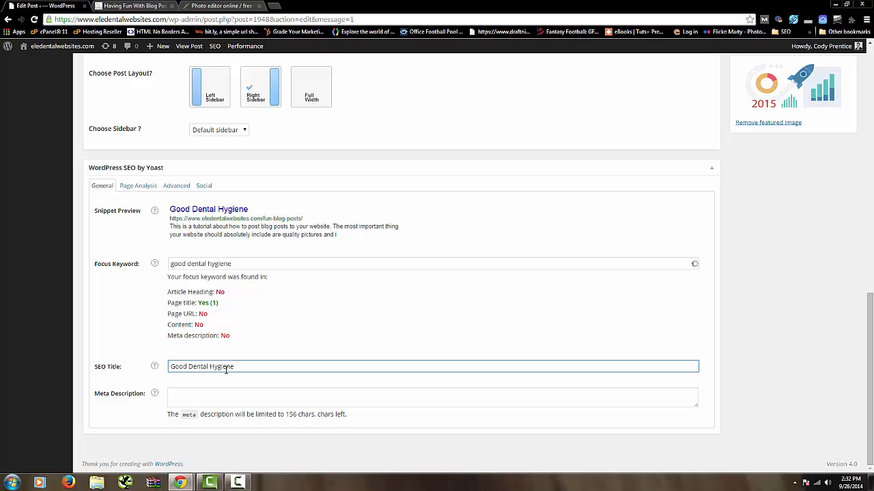
type("from Ele Dental")
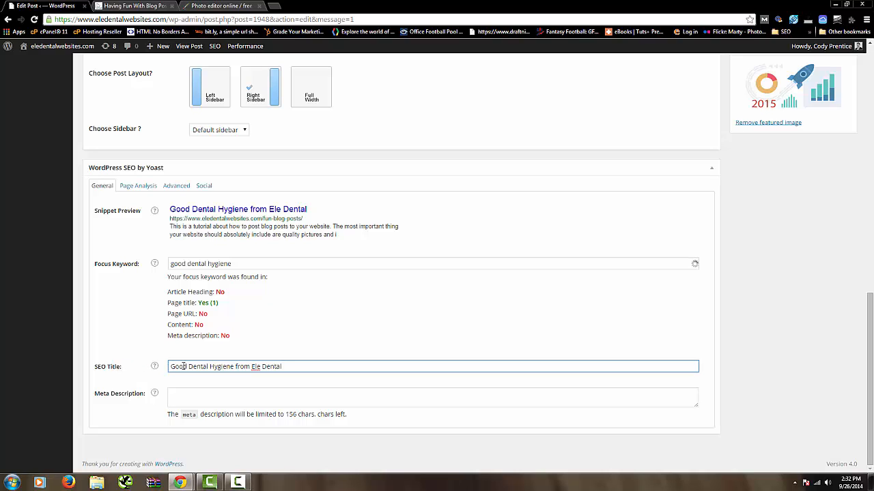
left_click_drag(190, 367, 236, 367)
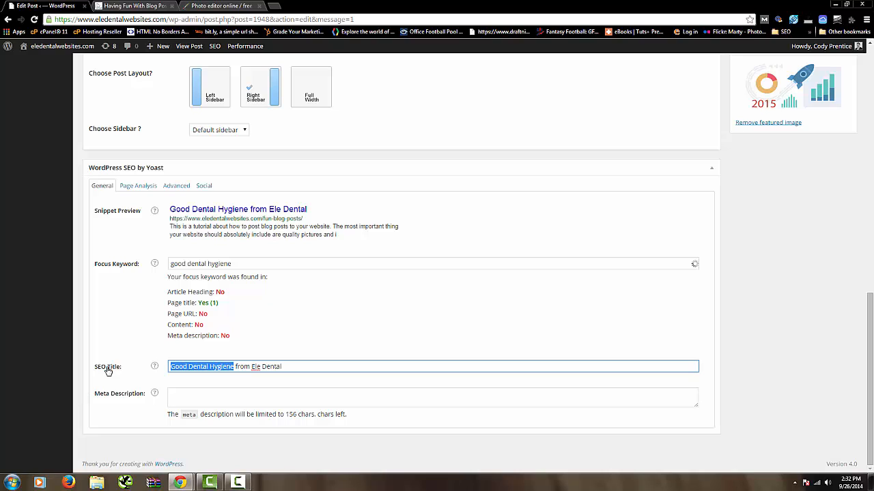
- Leave the meta description blank and update the published post to save its SEO focus keyword and title
left_click(194, 391)
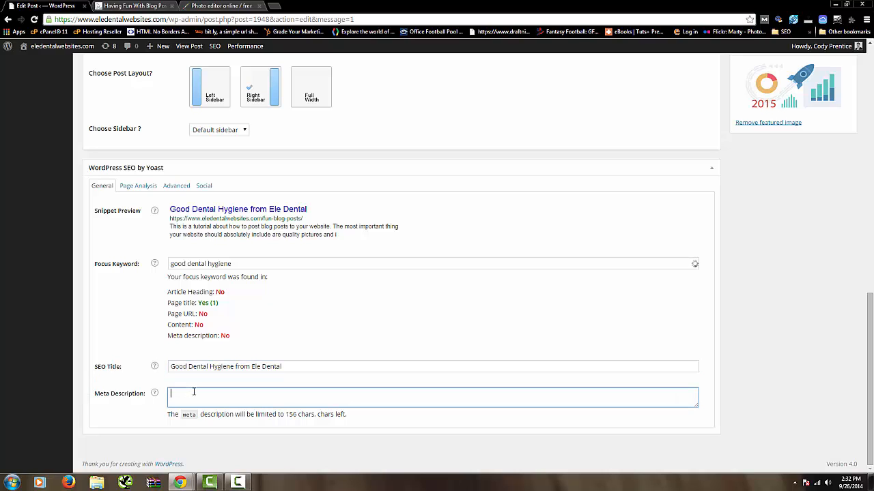
left_click(301, 416)
left_click(250, 393)
left_click(802, 254)
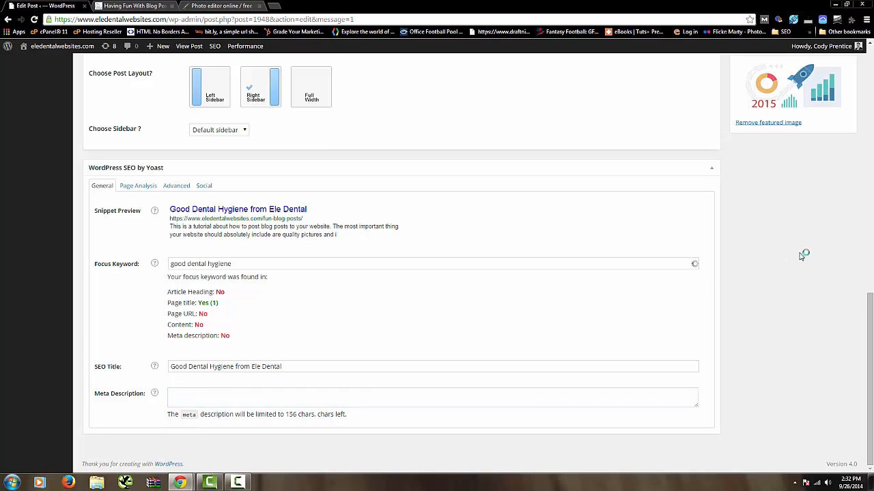
scroll(771, 277, "up", 4)
scroll(205, 290, "down", 5)
scroll(263, 297, "up", 2)
scroll(402, 303, "down", 2)
scroll(750, 293, "up", 15)
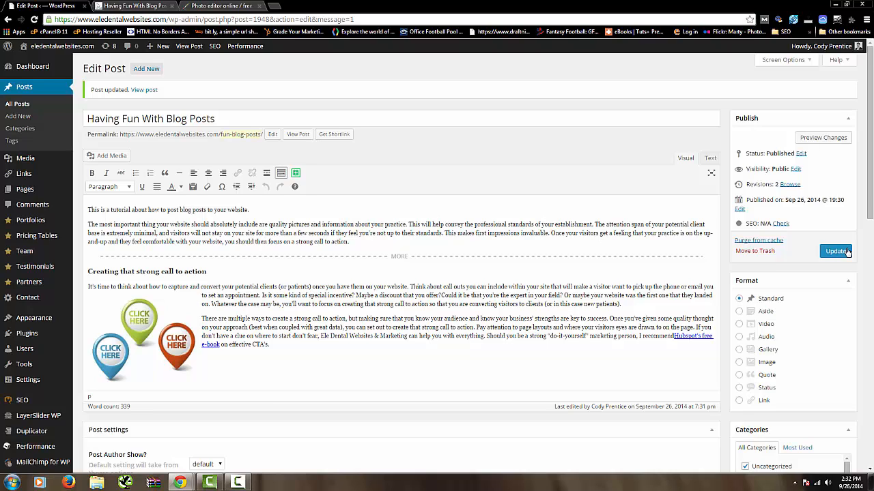
left_click(843, 252)
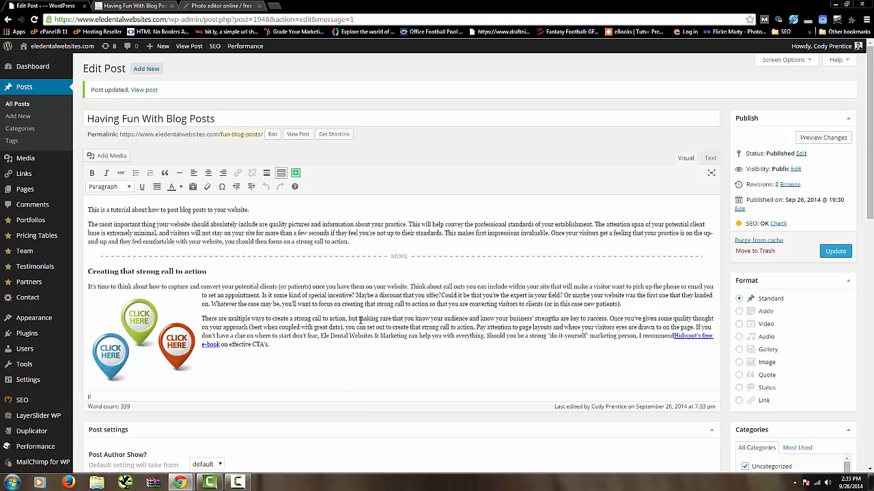
- Open the list of all posts and move "Having Fun With Blog Posts" to the trash
left_click(41, 91)
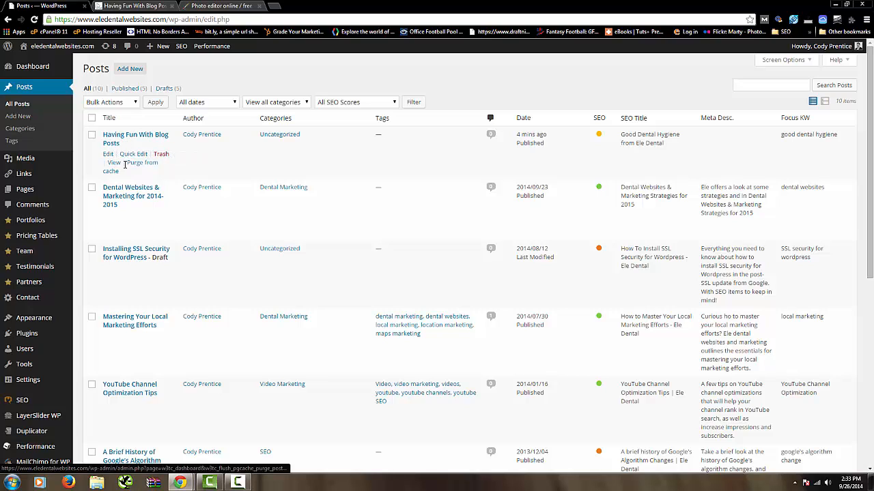
left_click(162, 158)
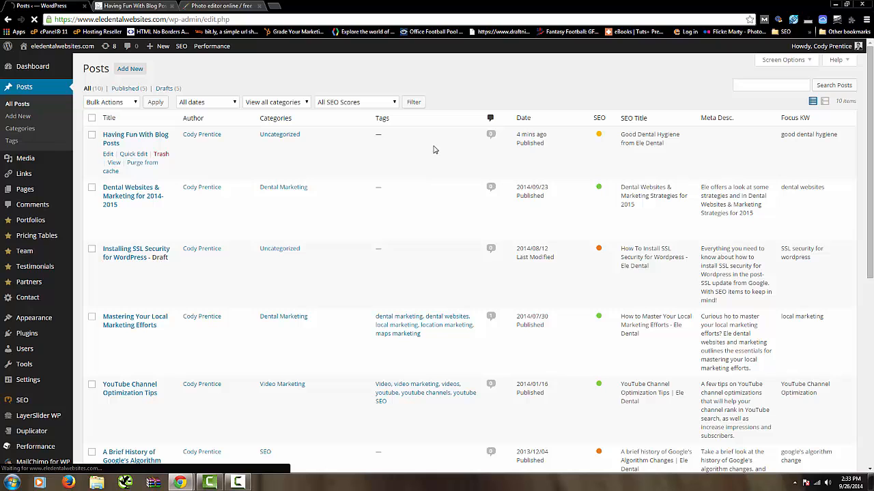
- Check the live marketing blog for the trashed post and return to the WordPress posts list
left_click(116, 5)
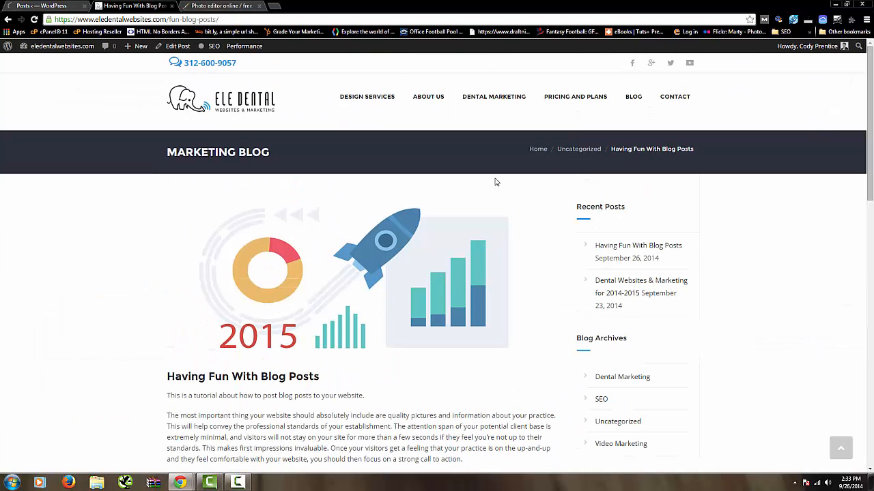
left_click(634, 99)
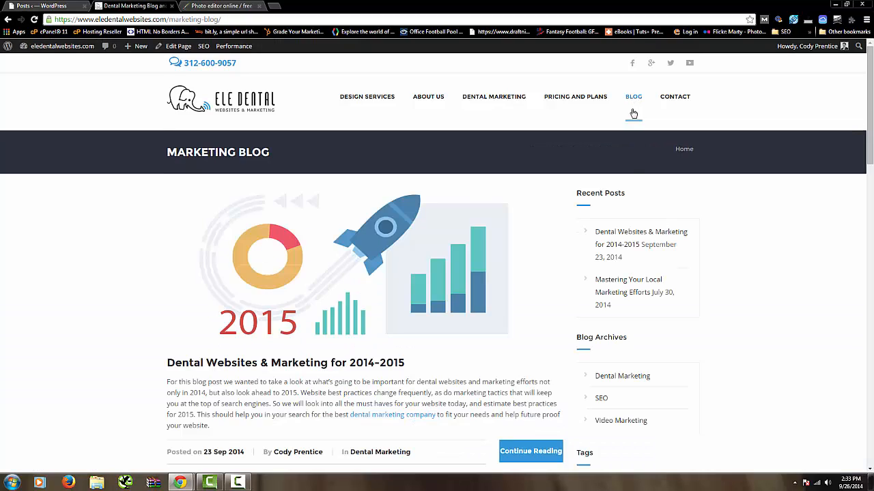
scroll(596, 171, "down", 5)
scroll(395, 230, "down", 5)
scroll(389, 285, "up", 10)
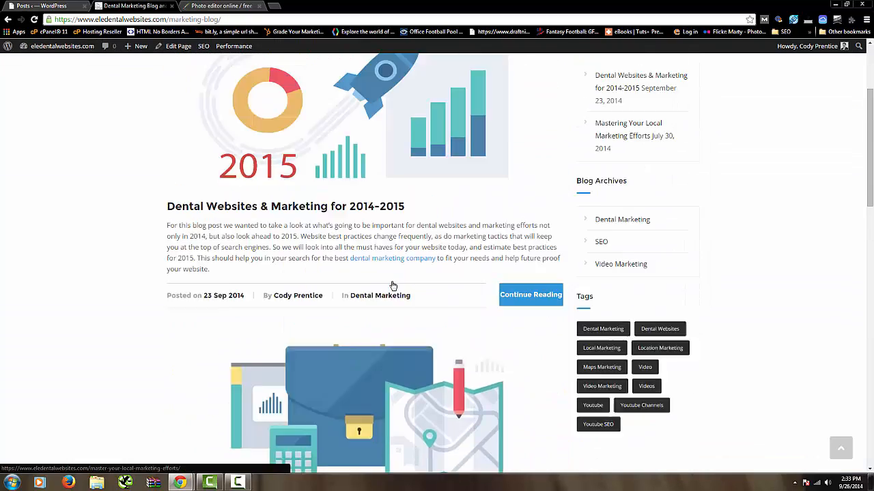
left_click(32, 5)
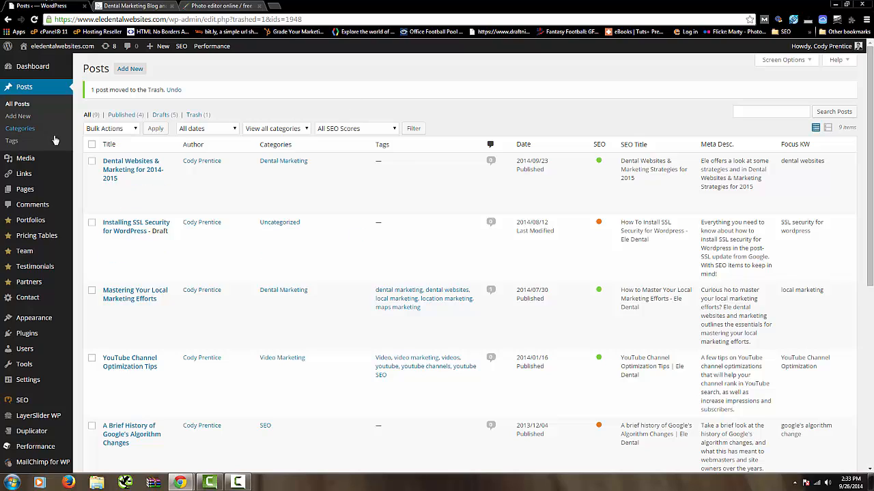